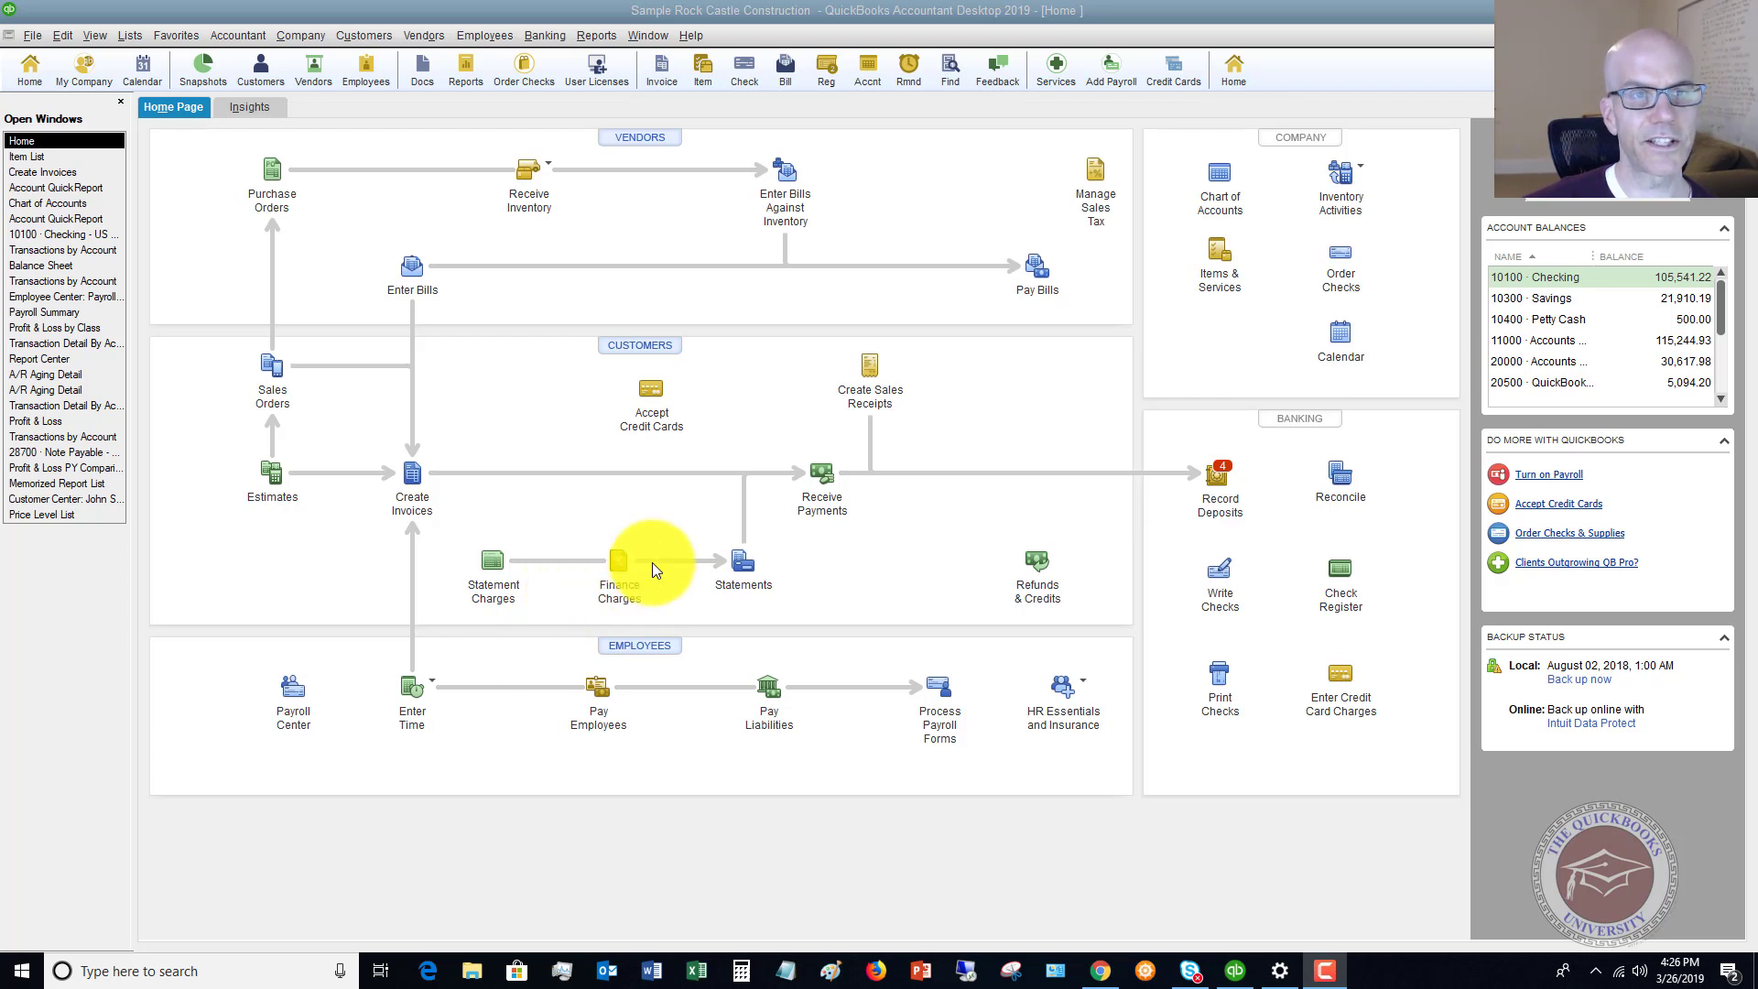
- Open the Item List and scroll down to the sales tax items, such as East Bayshore and San Domingo
left_click(131, 34)
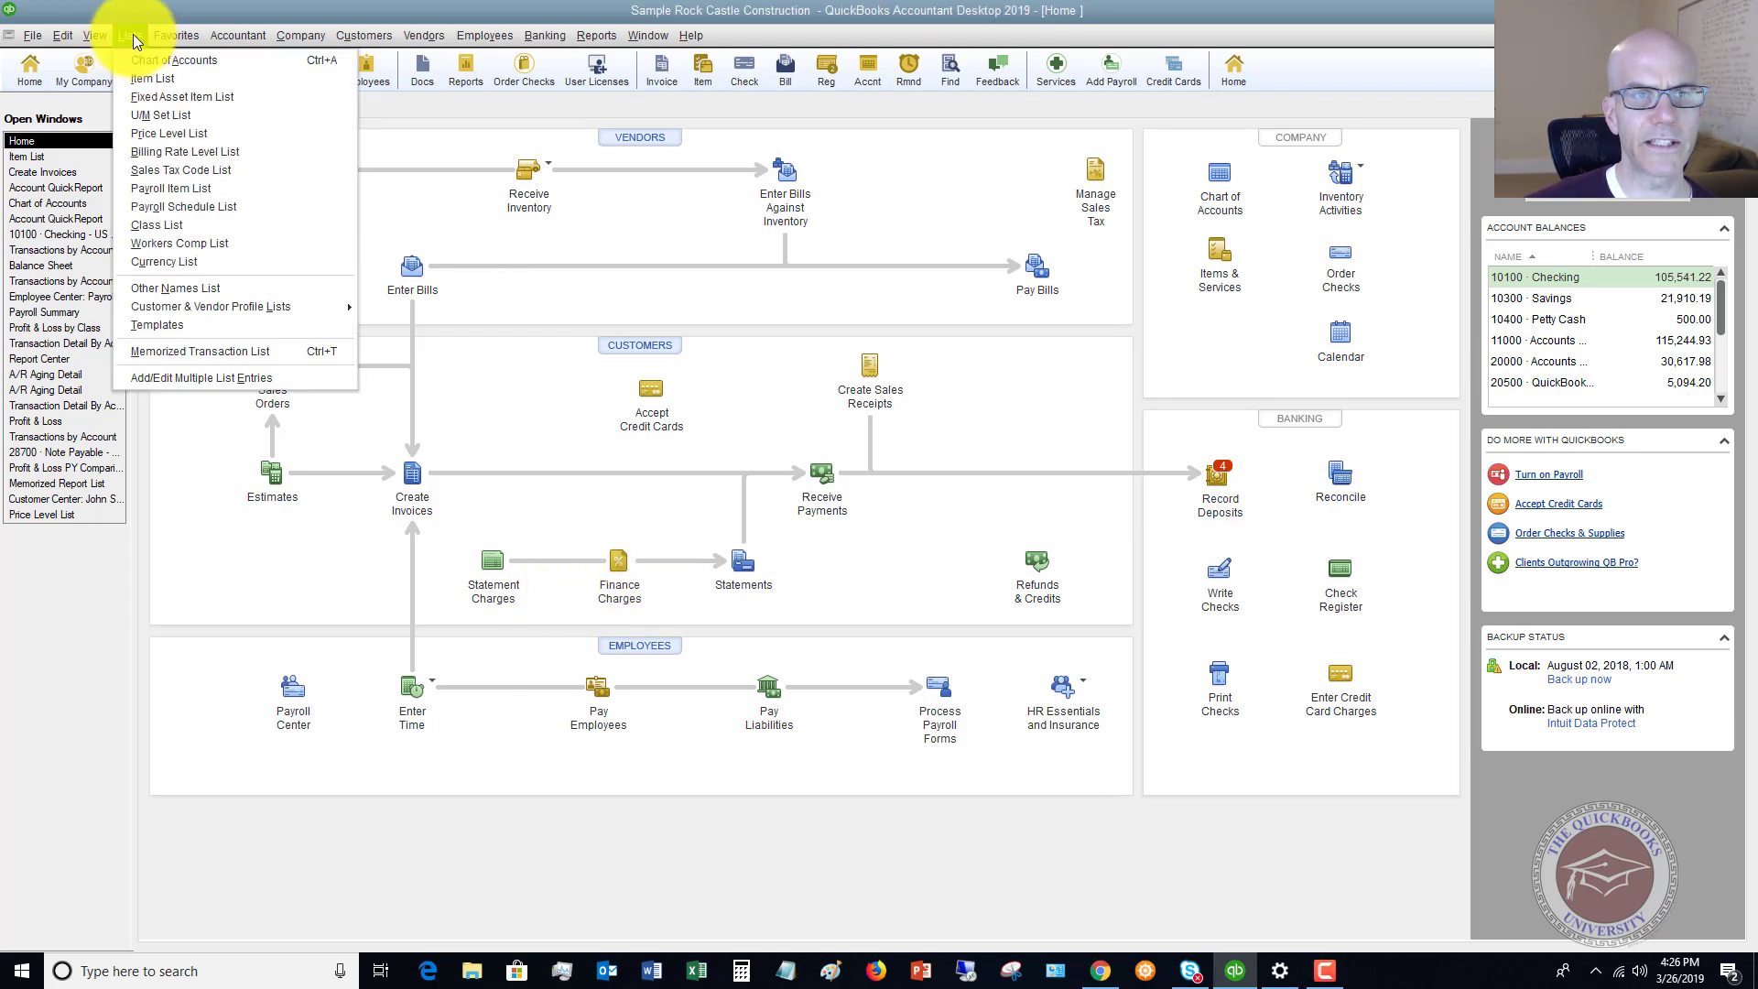
left_click(141, 79)
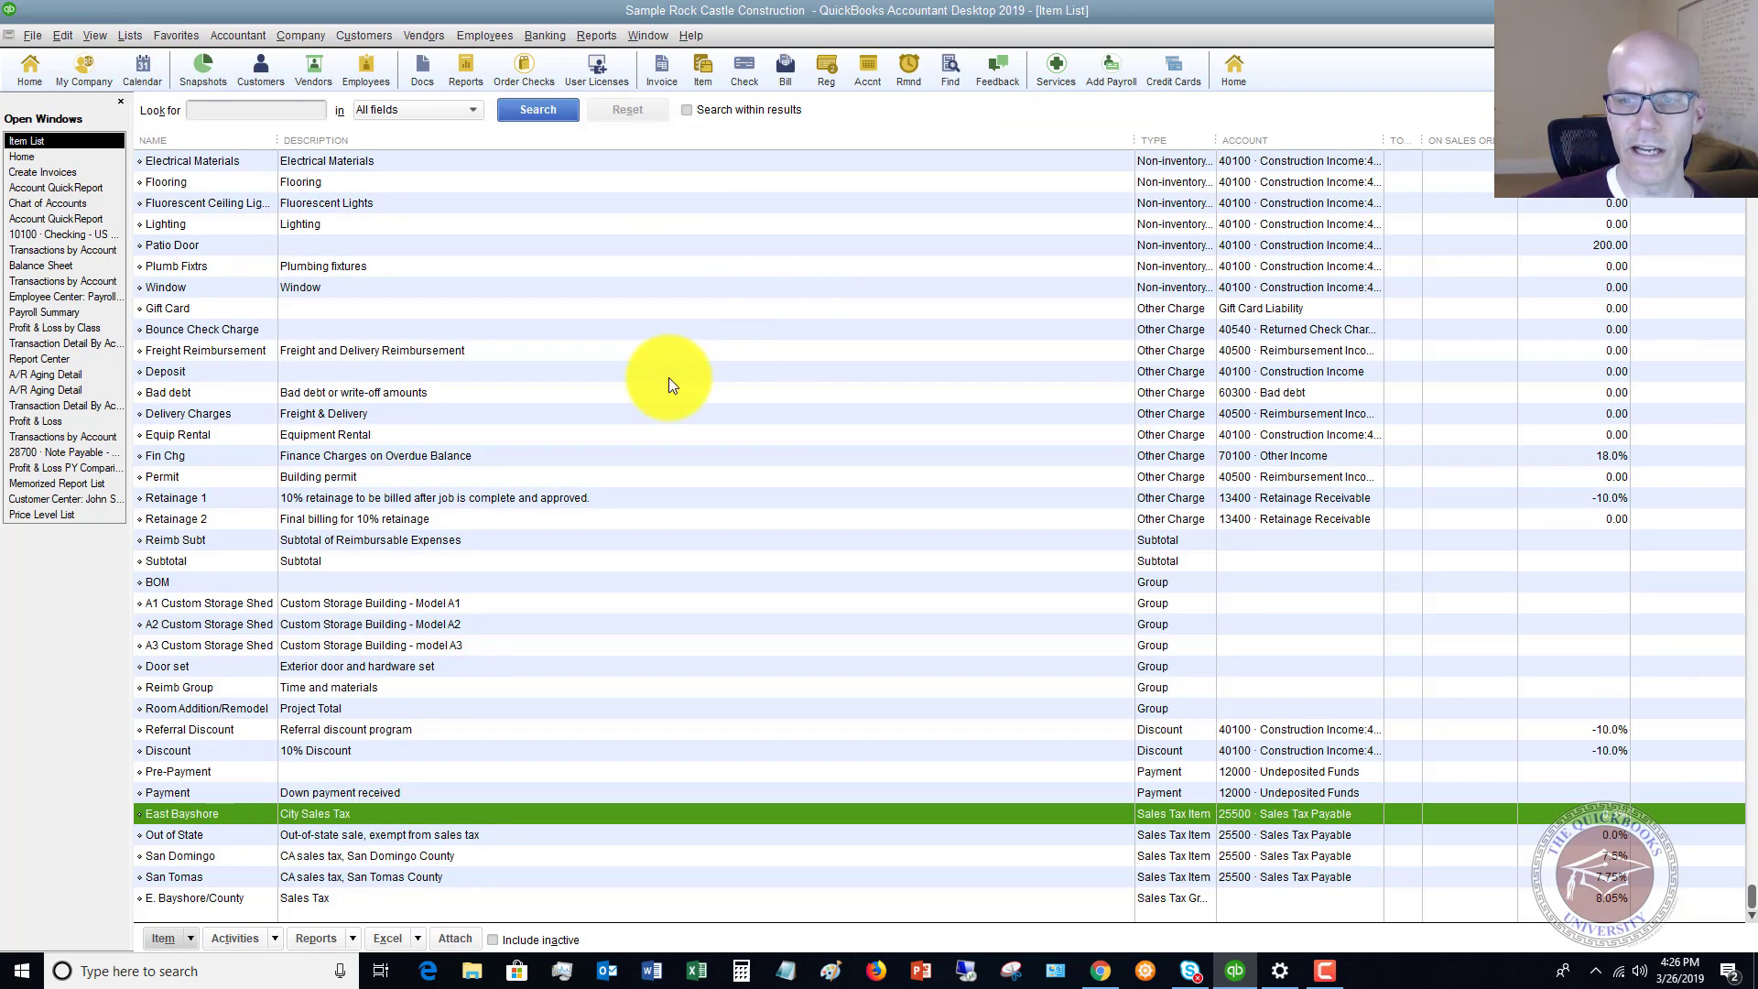
scroll(669, 378, "up", 15)
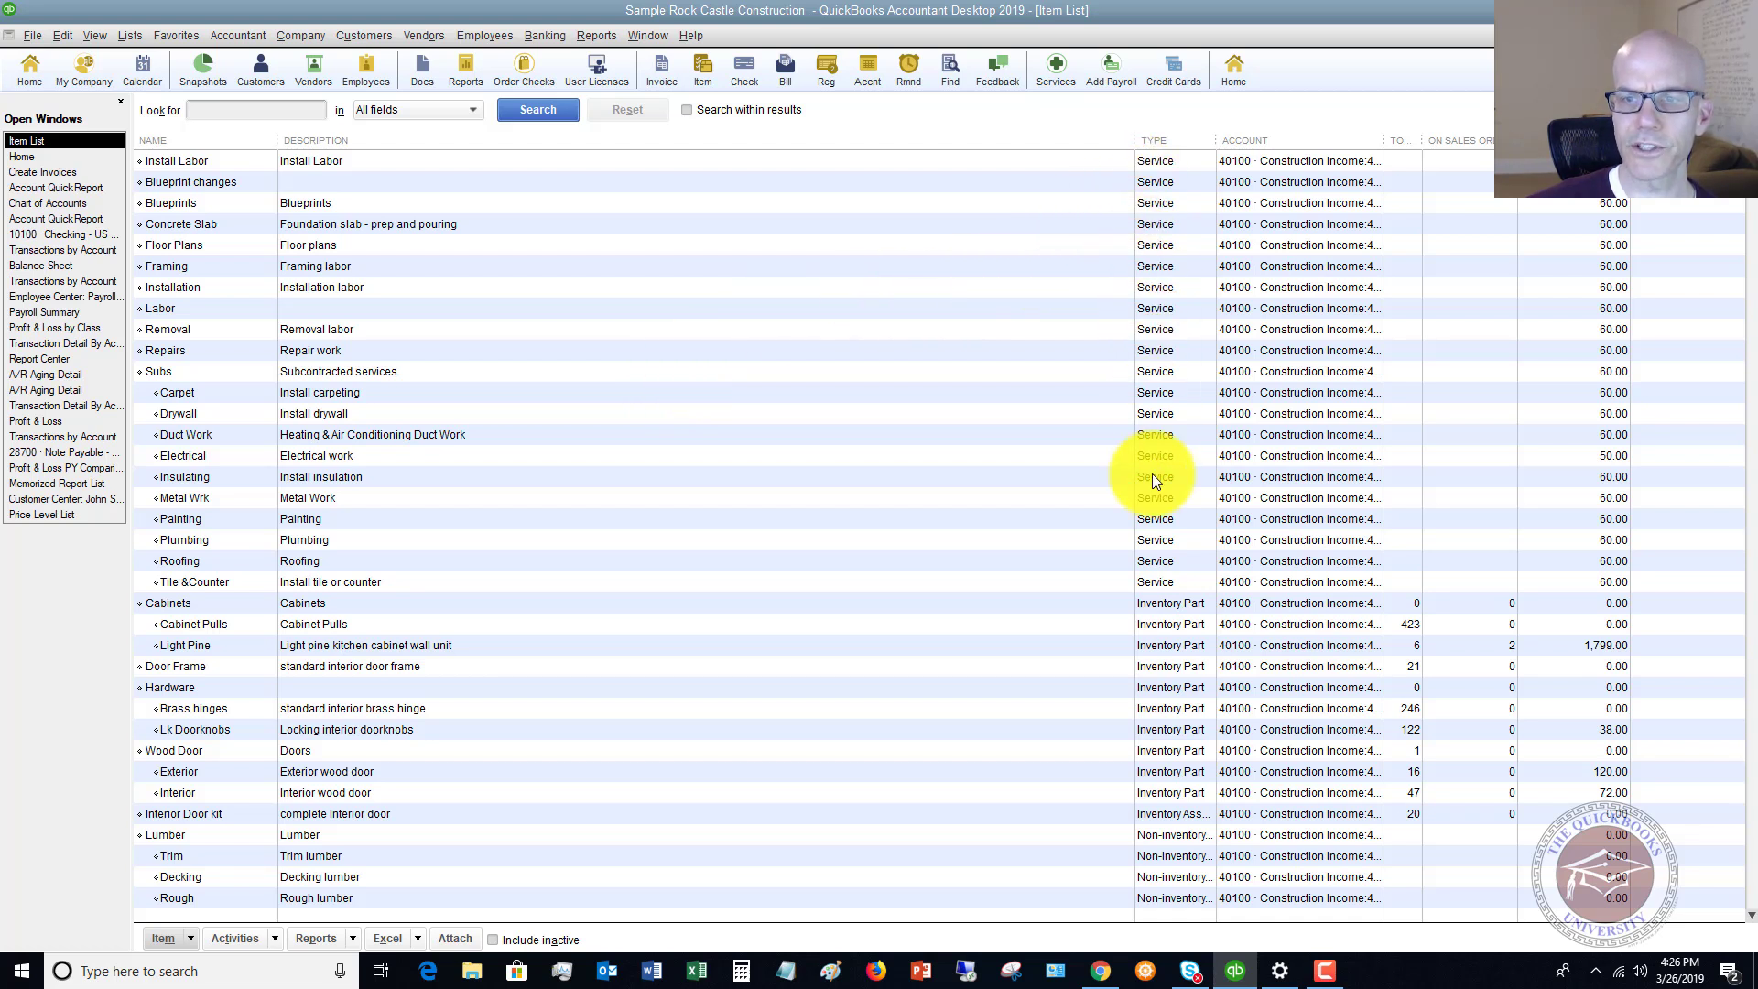
scroll(1152, 476, "down", 15)
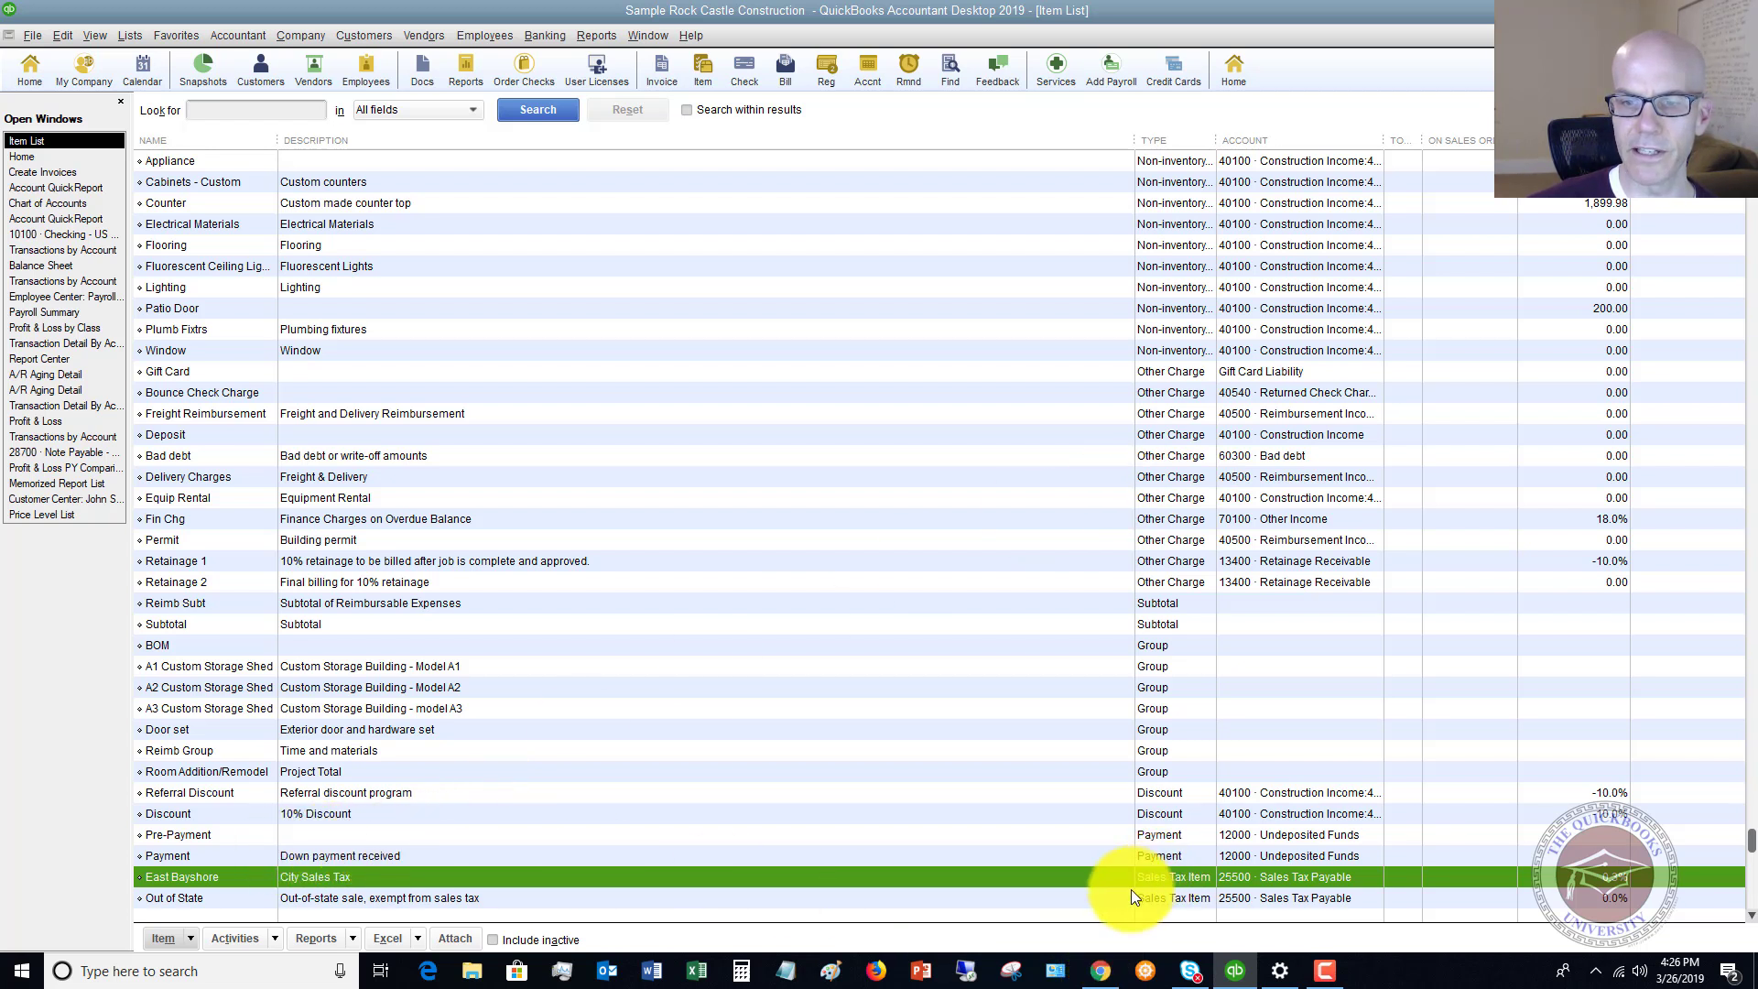
scroll(1146, 877, "down", 1)
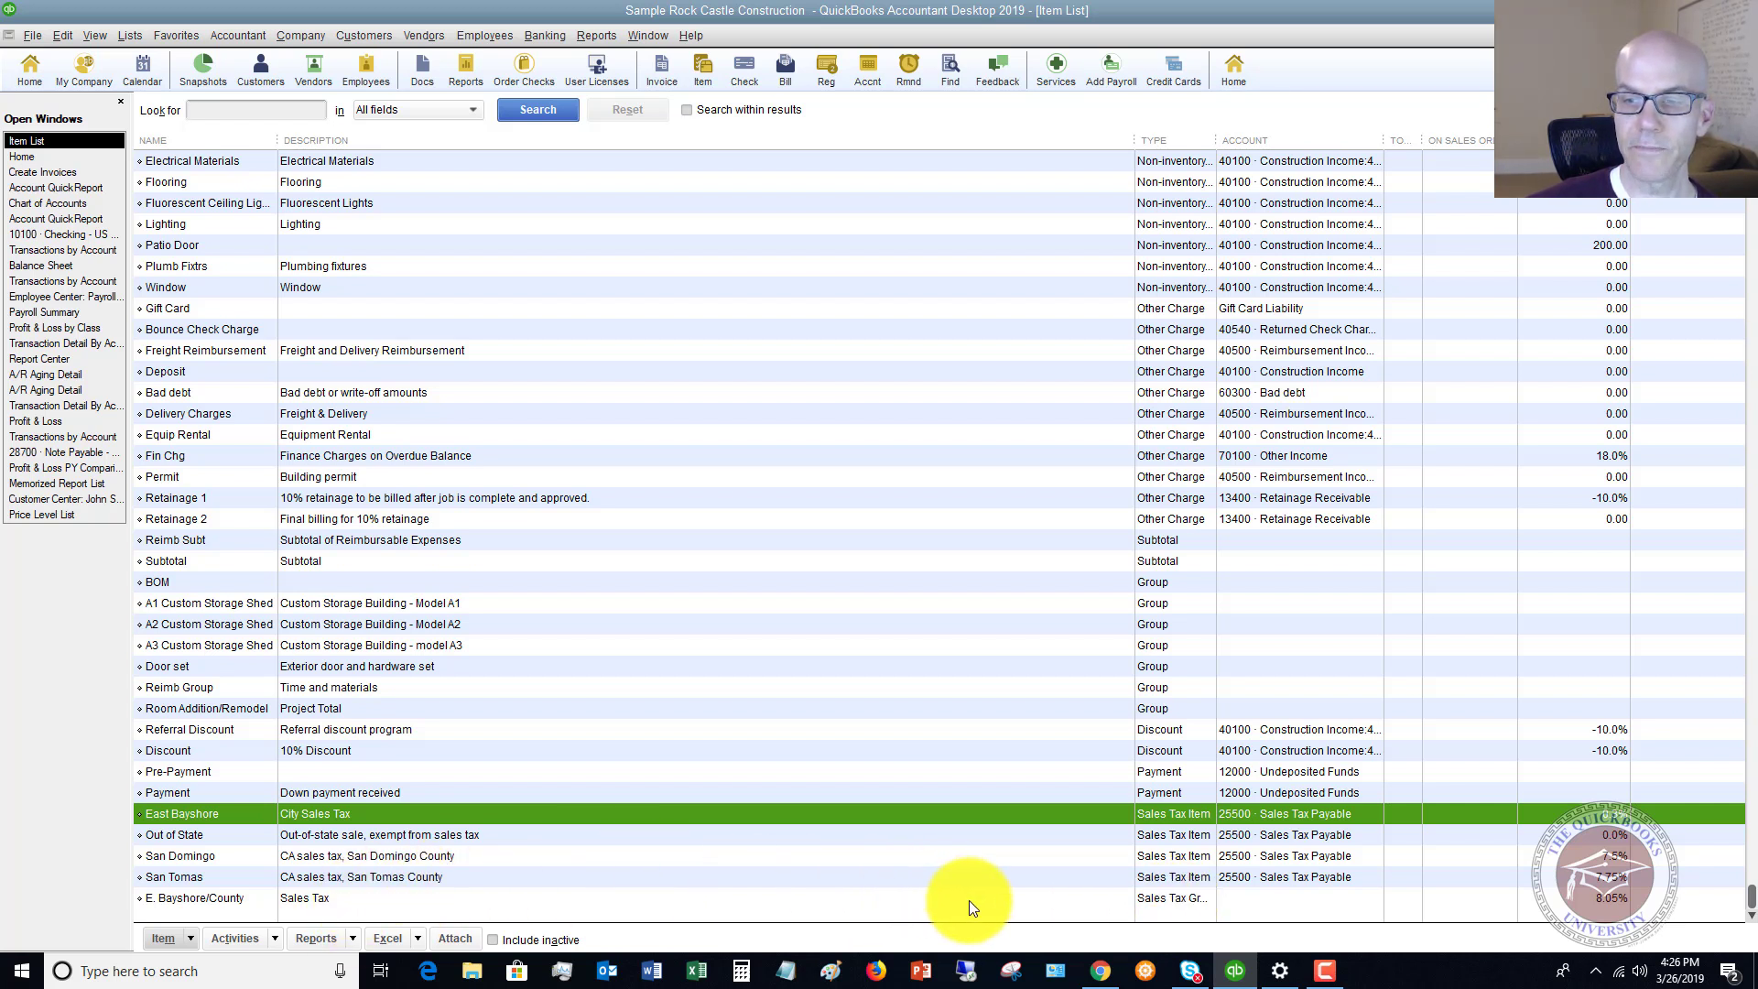
- Start a new item from the Item List's Item menu
left_click(191, 940)
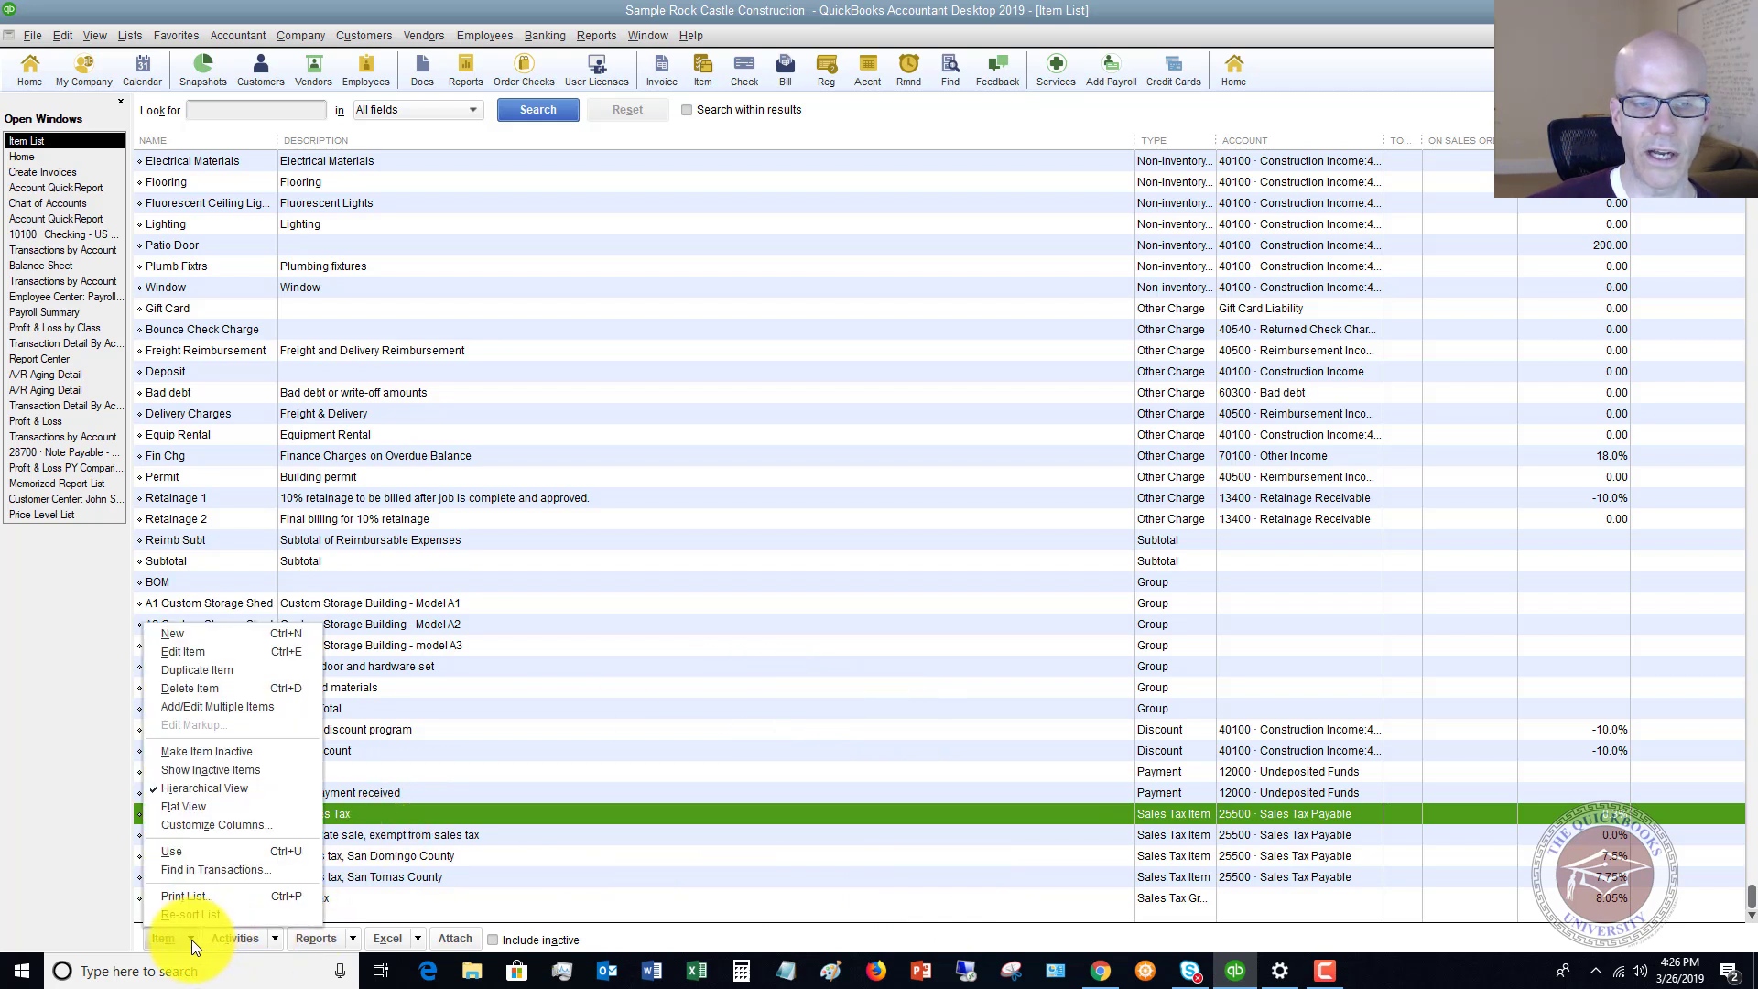
left_click(227, 633)
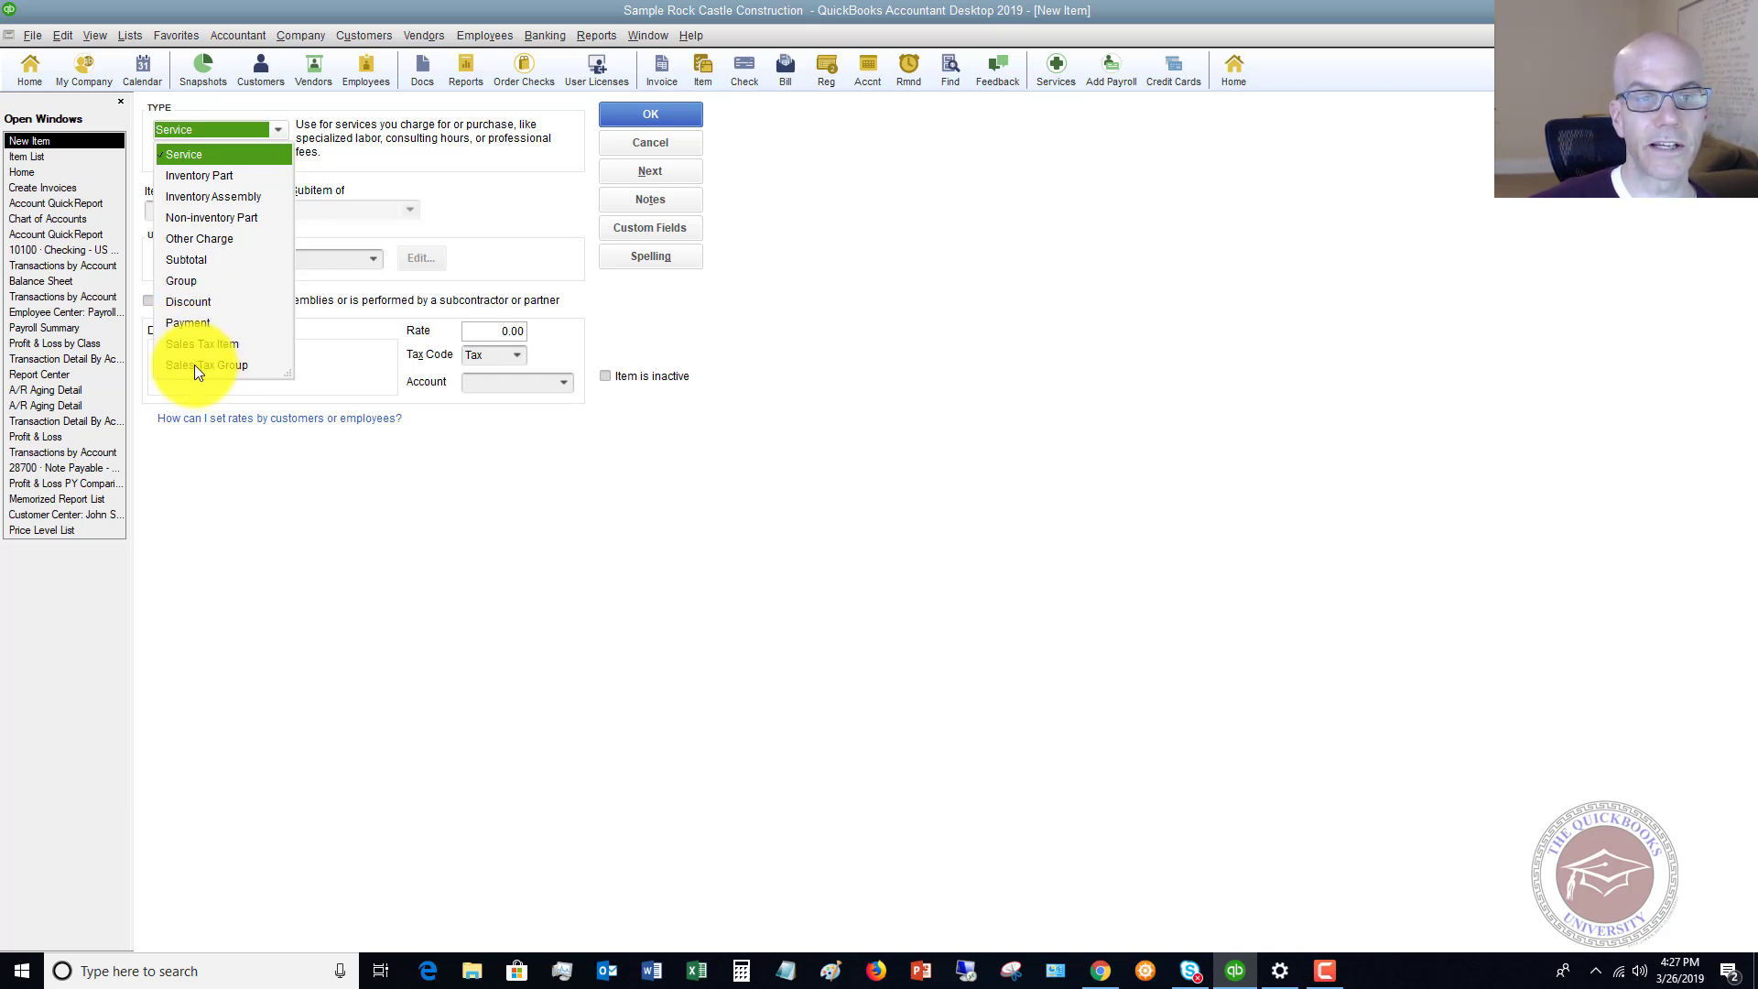
- Set the type to Sales Tax Group, named 'State & Local Sales Tax', with a matching description
left_click(195, 365)
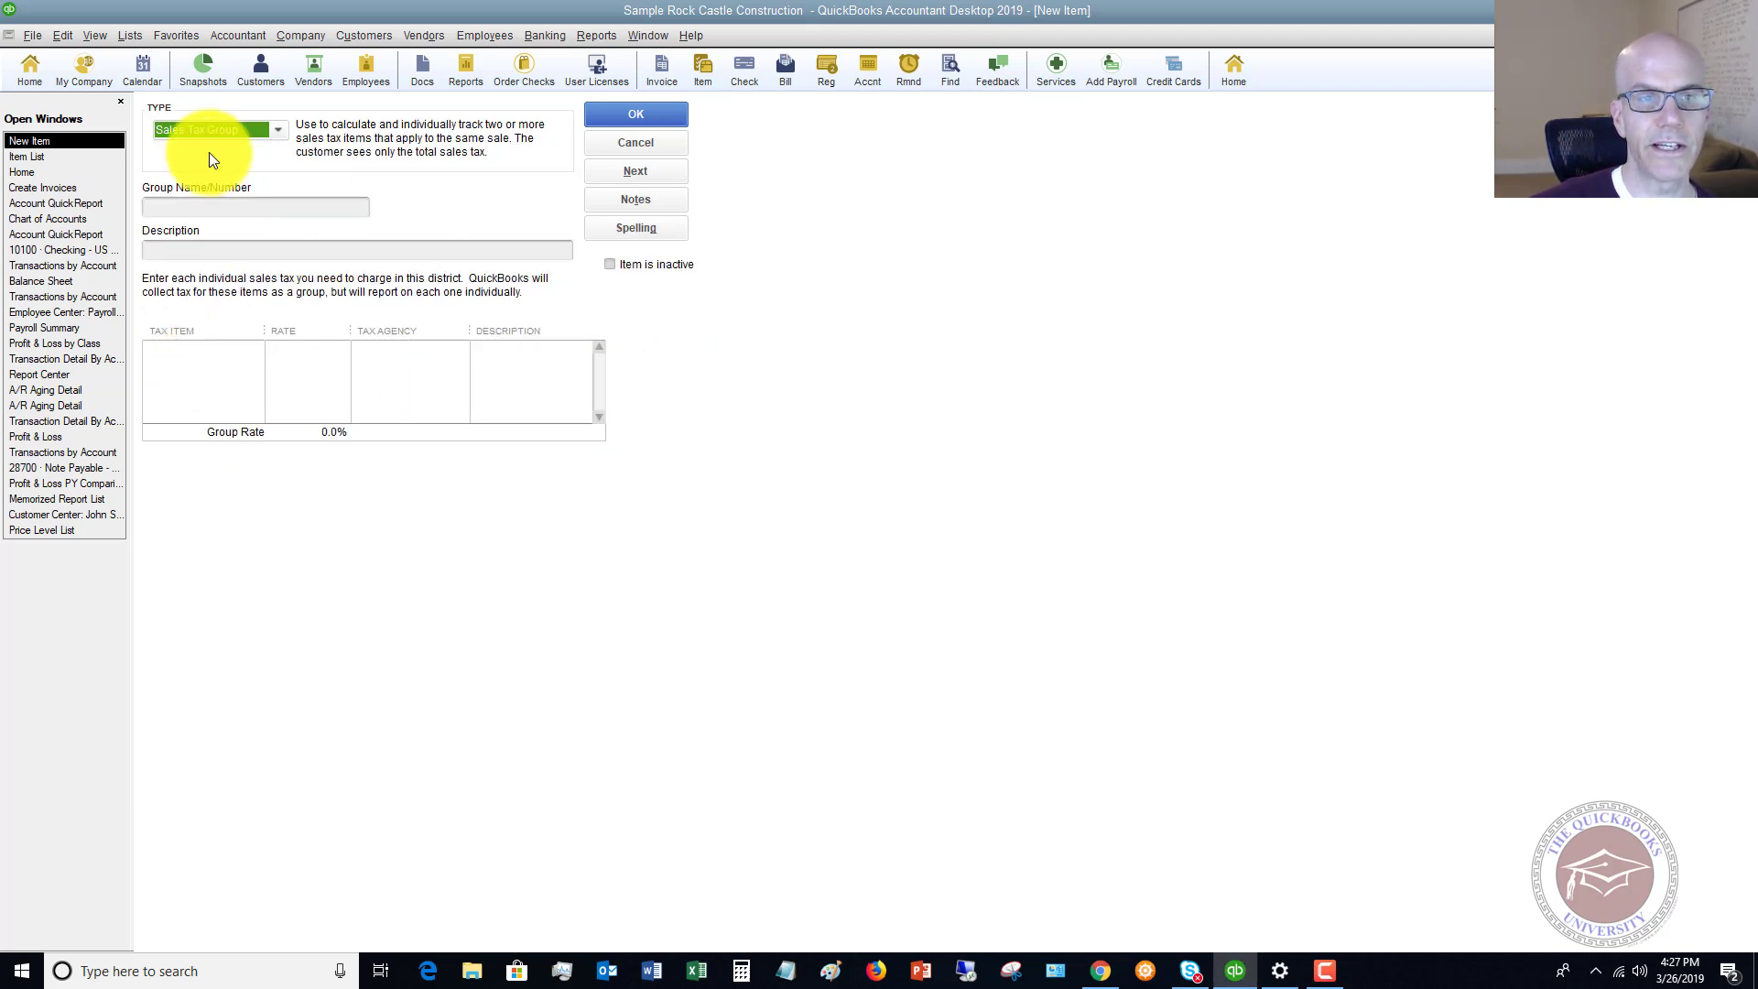
left_click(241, 207)
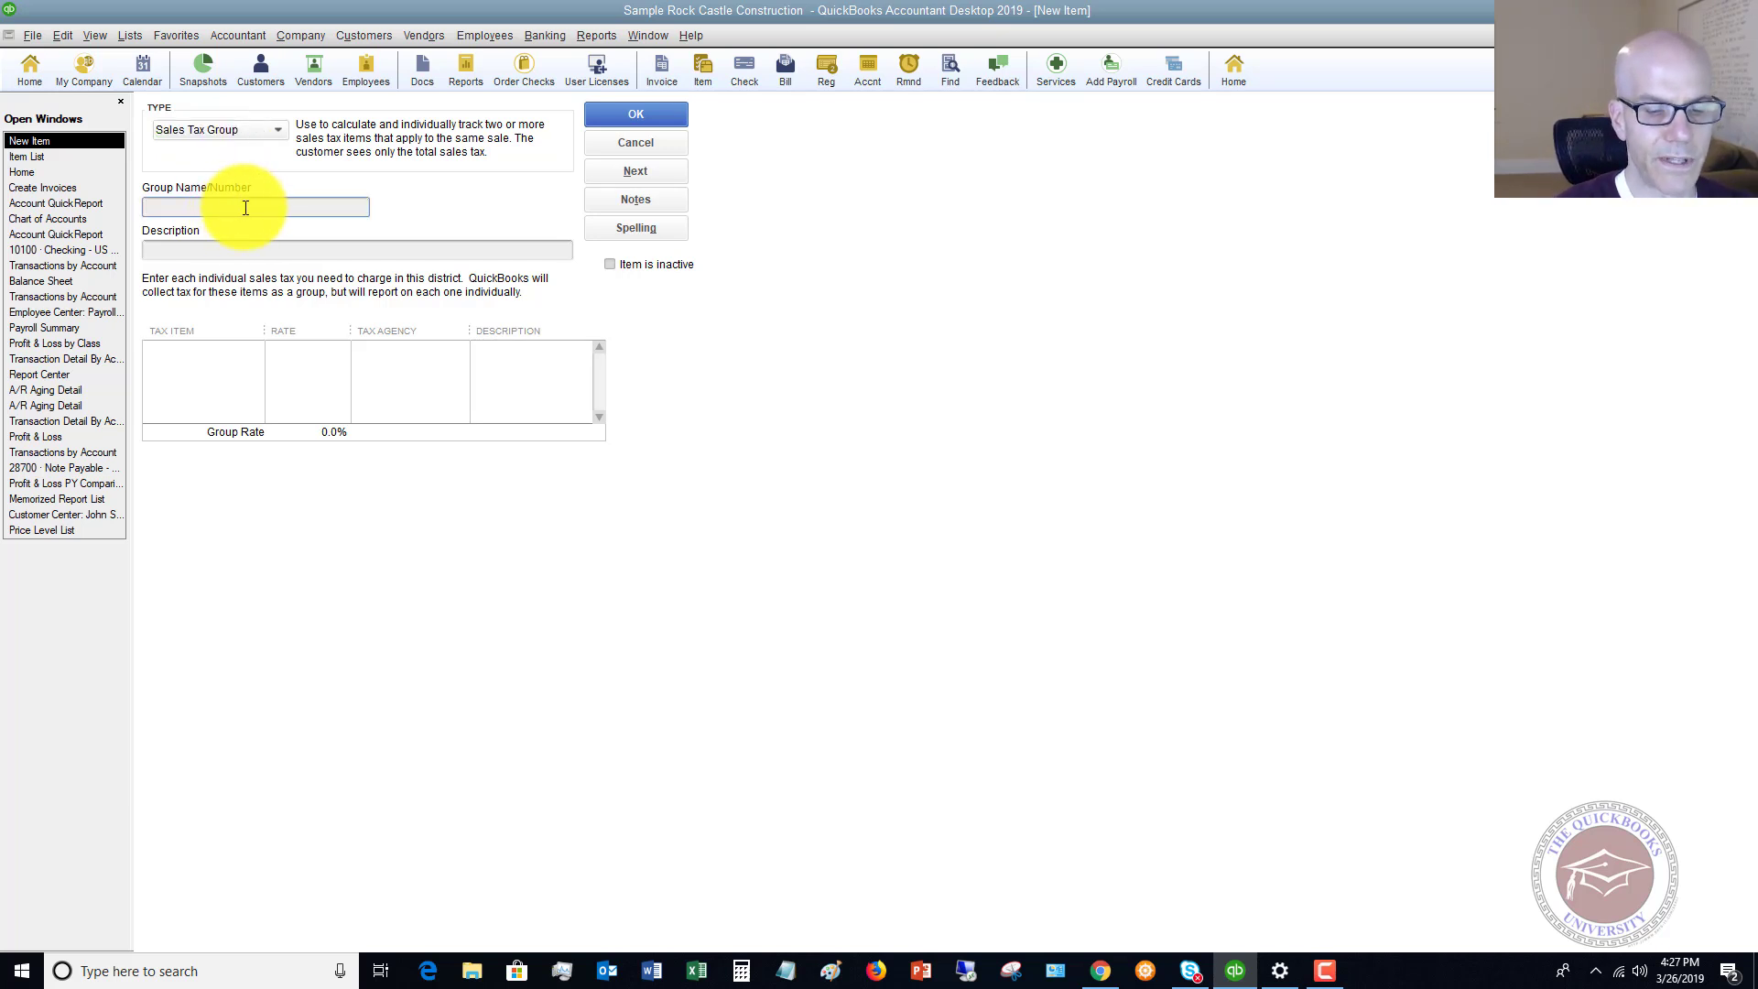
type("State")
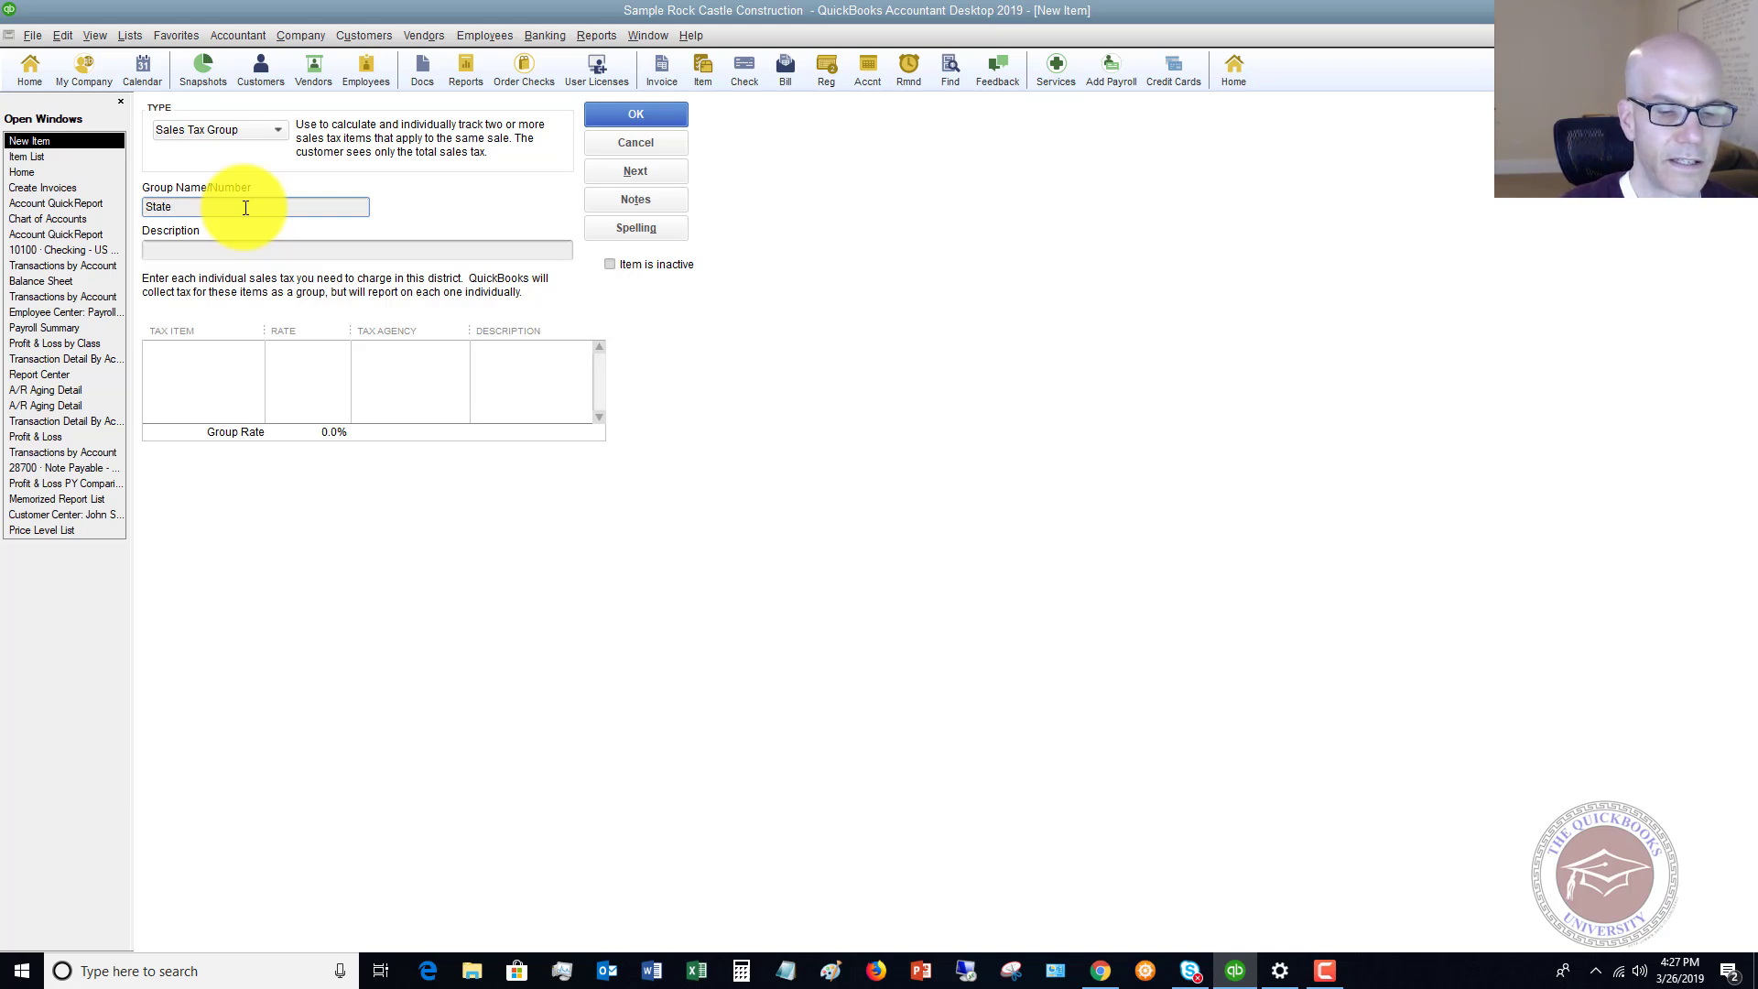
type(" & Loc")
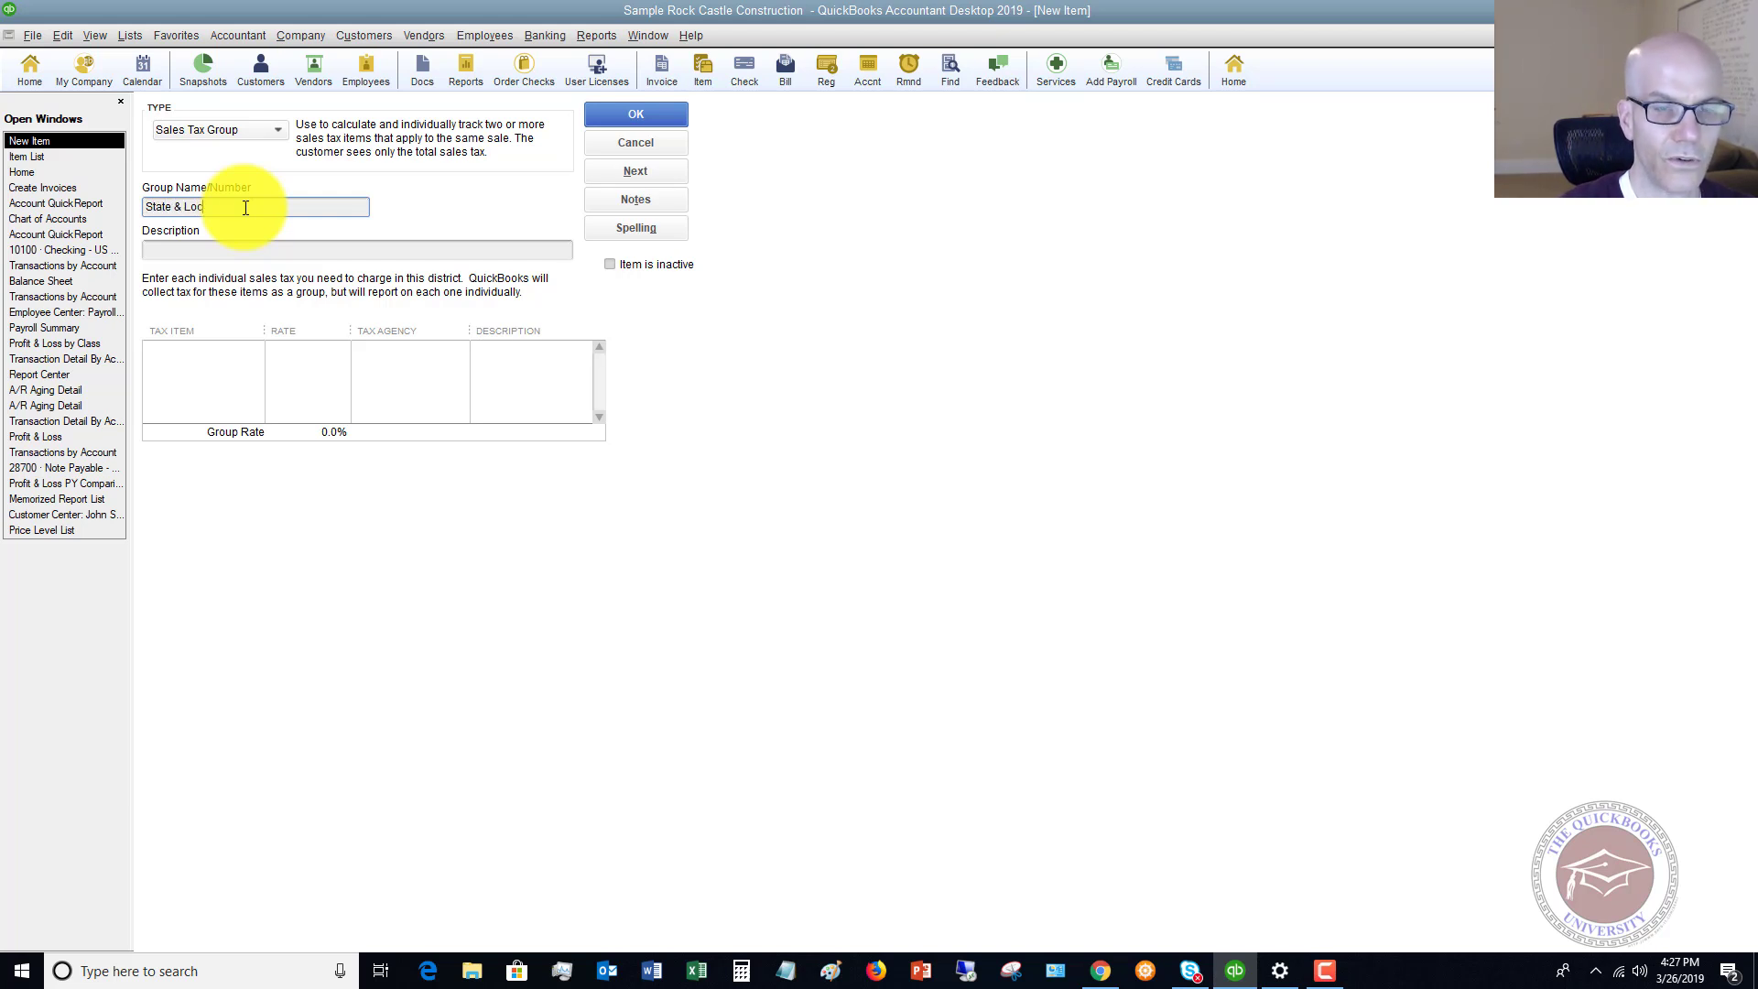
type("al Sales Tax")
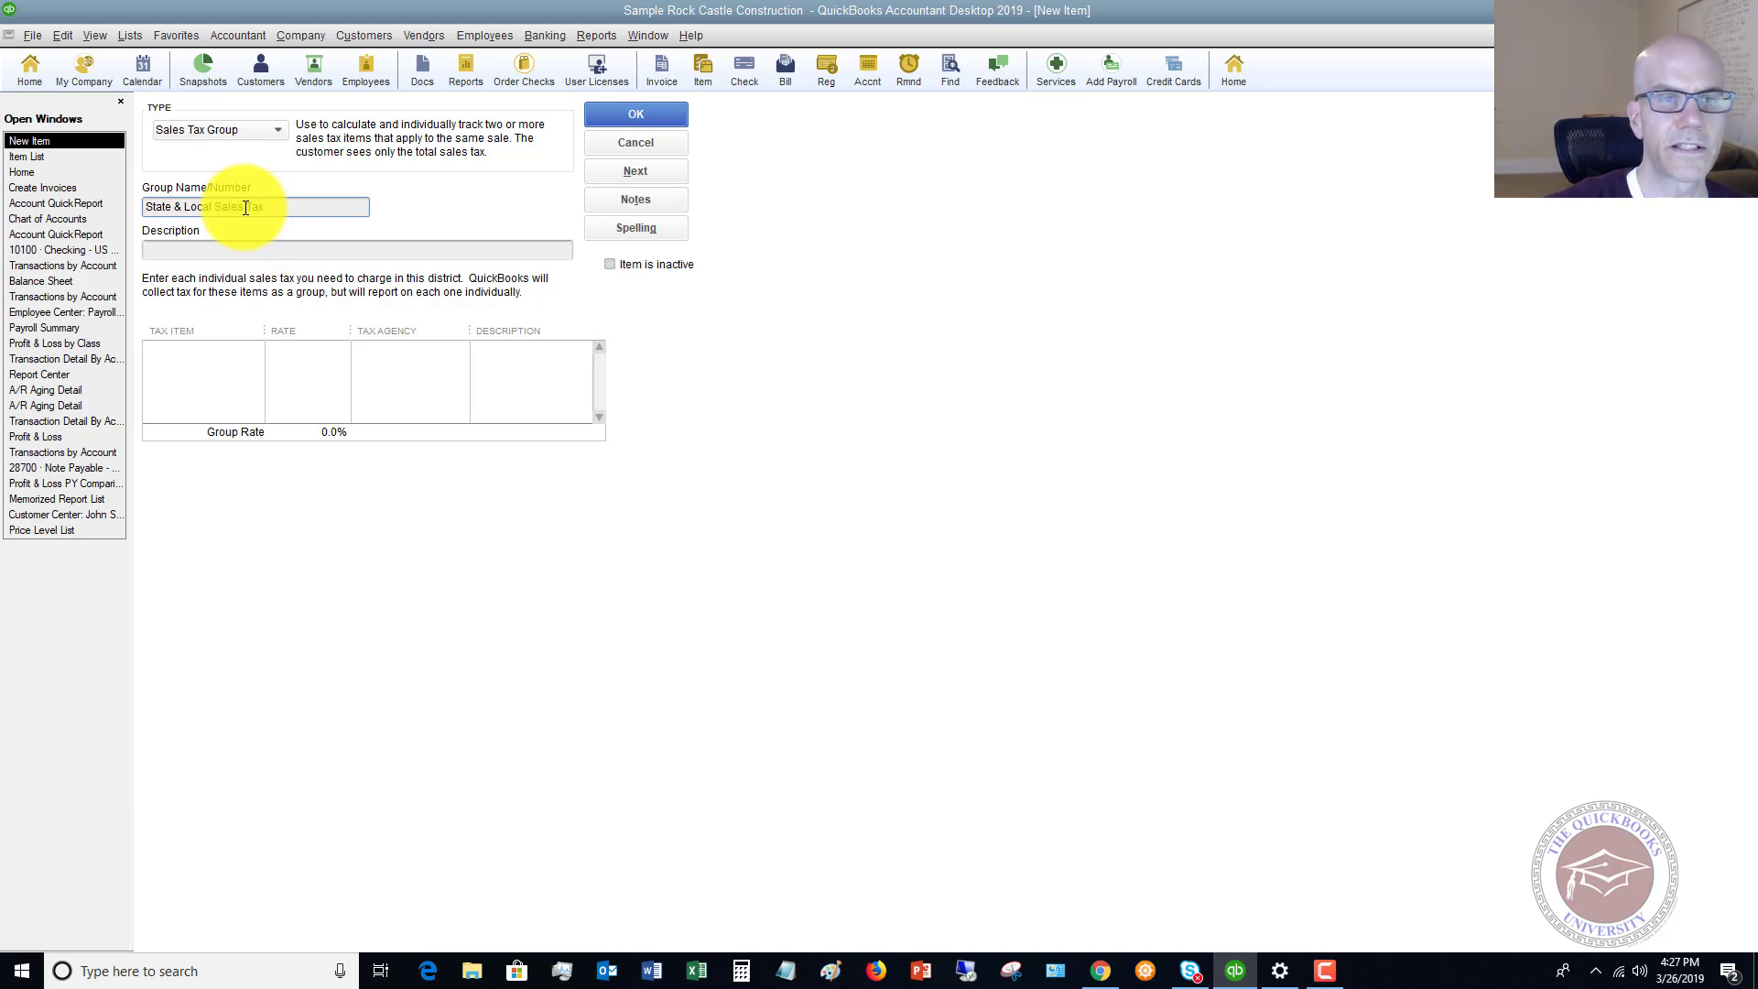
key("Tab")
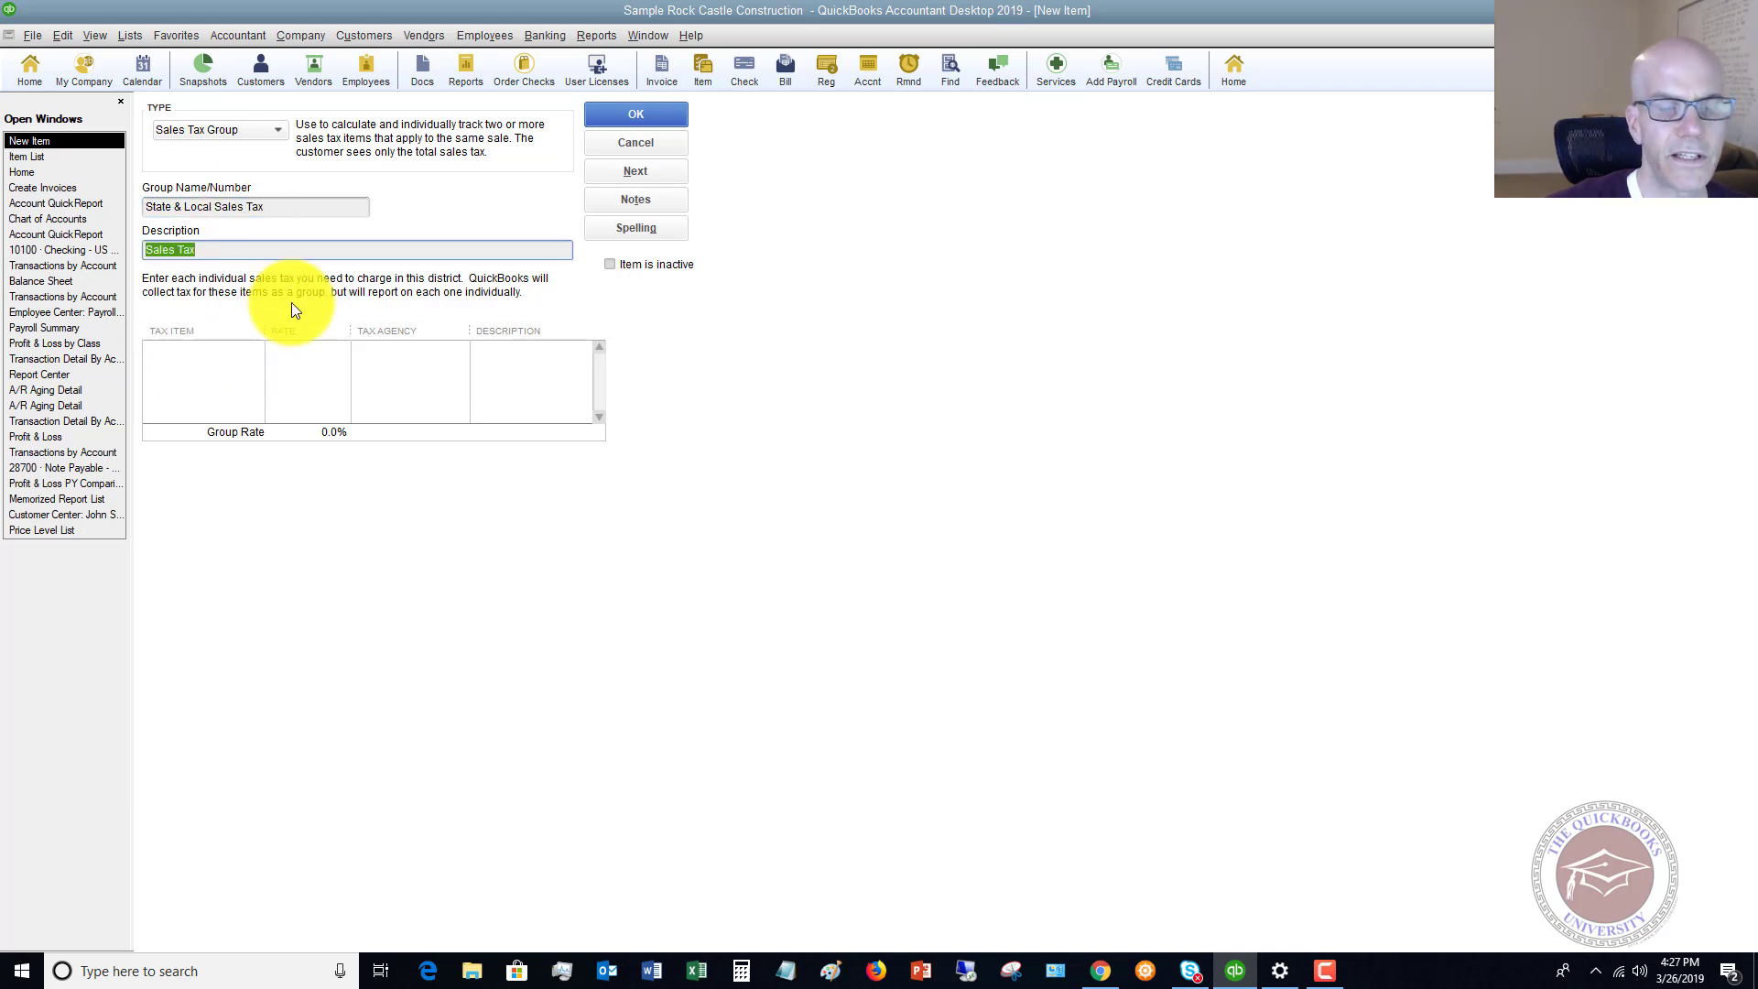
type("State")
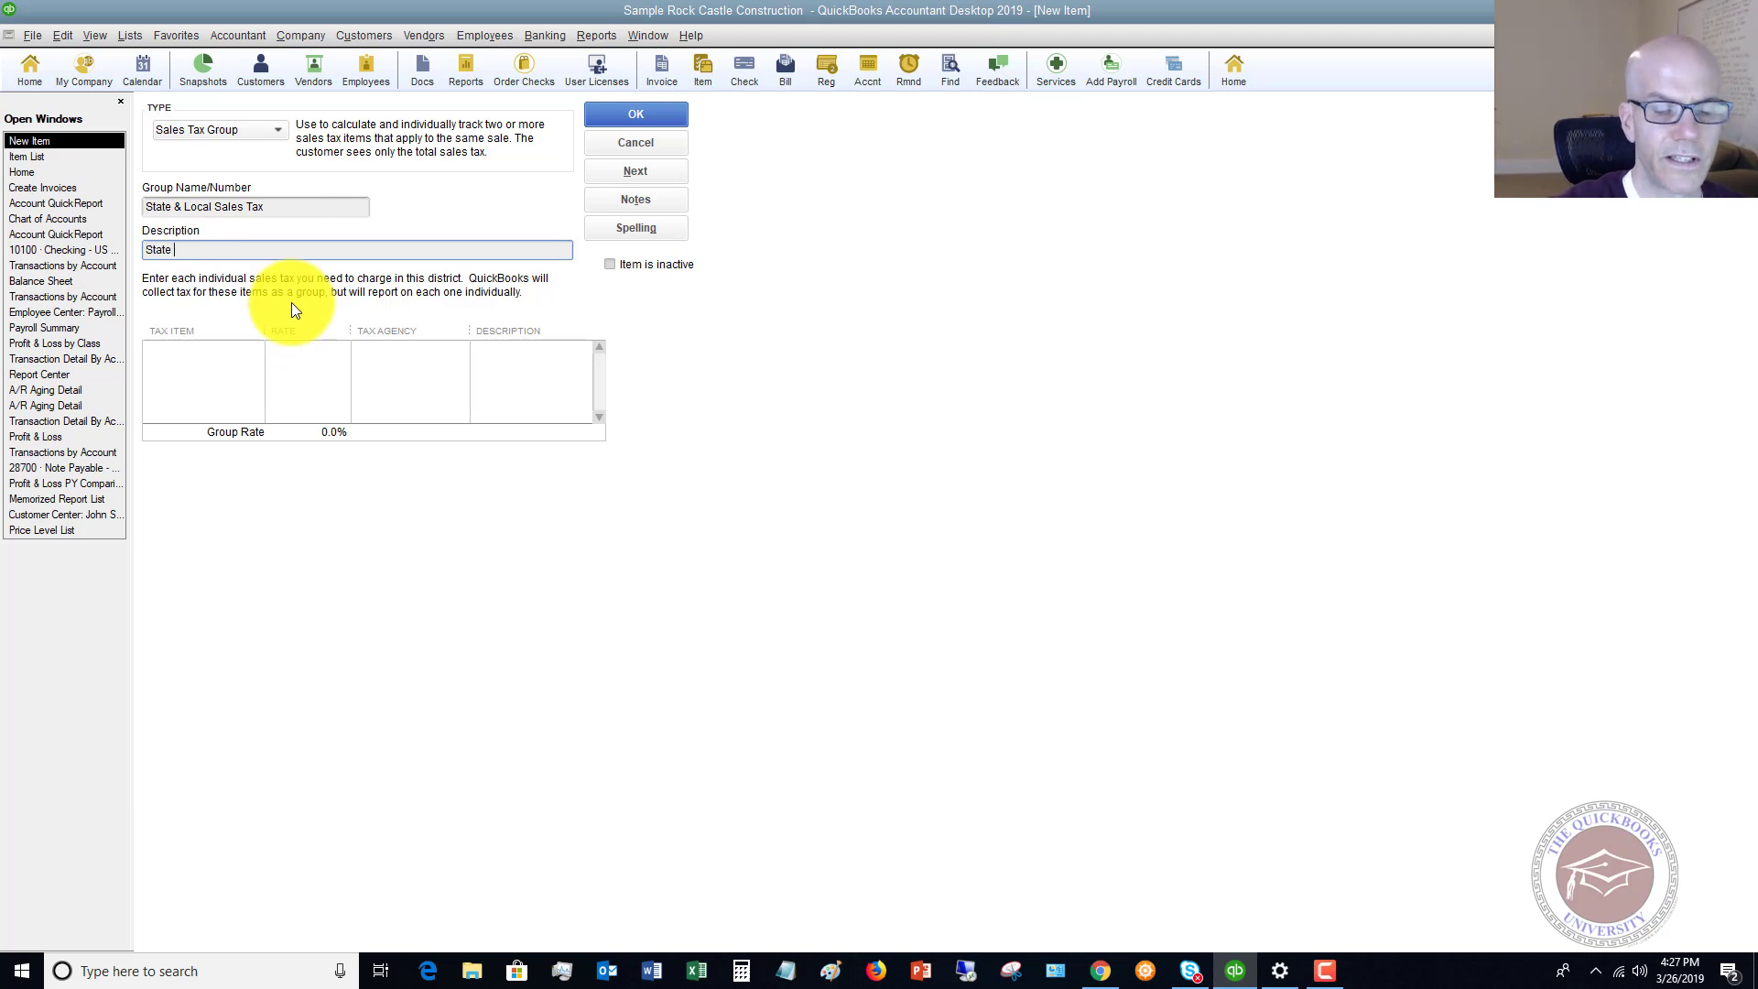
type(" & Local Sa")
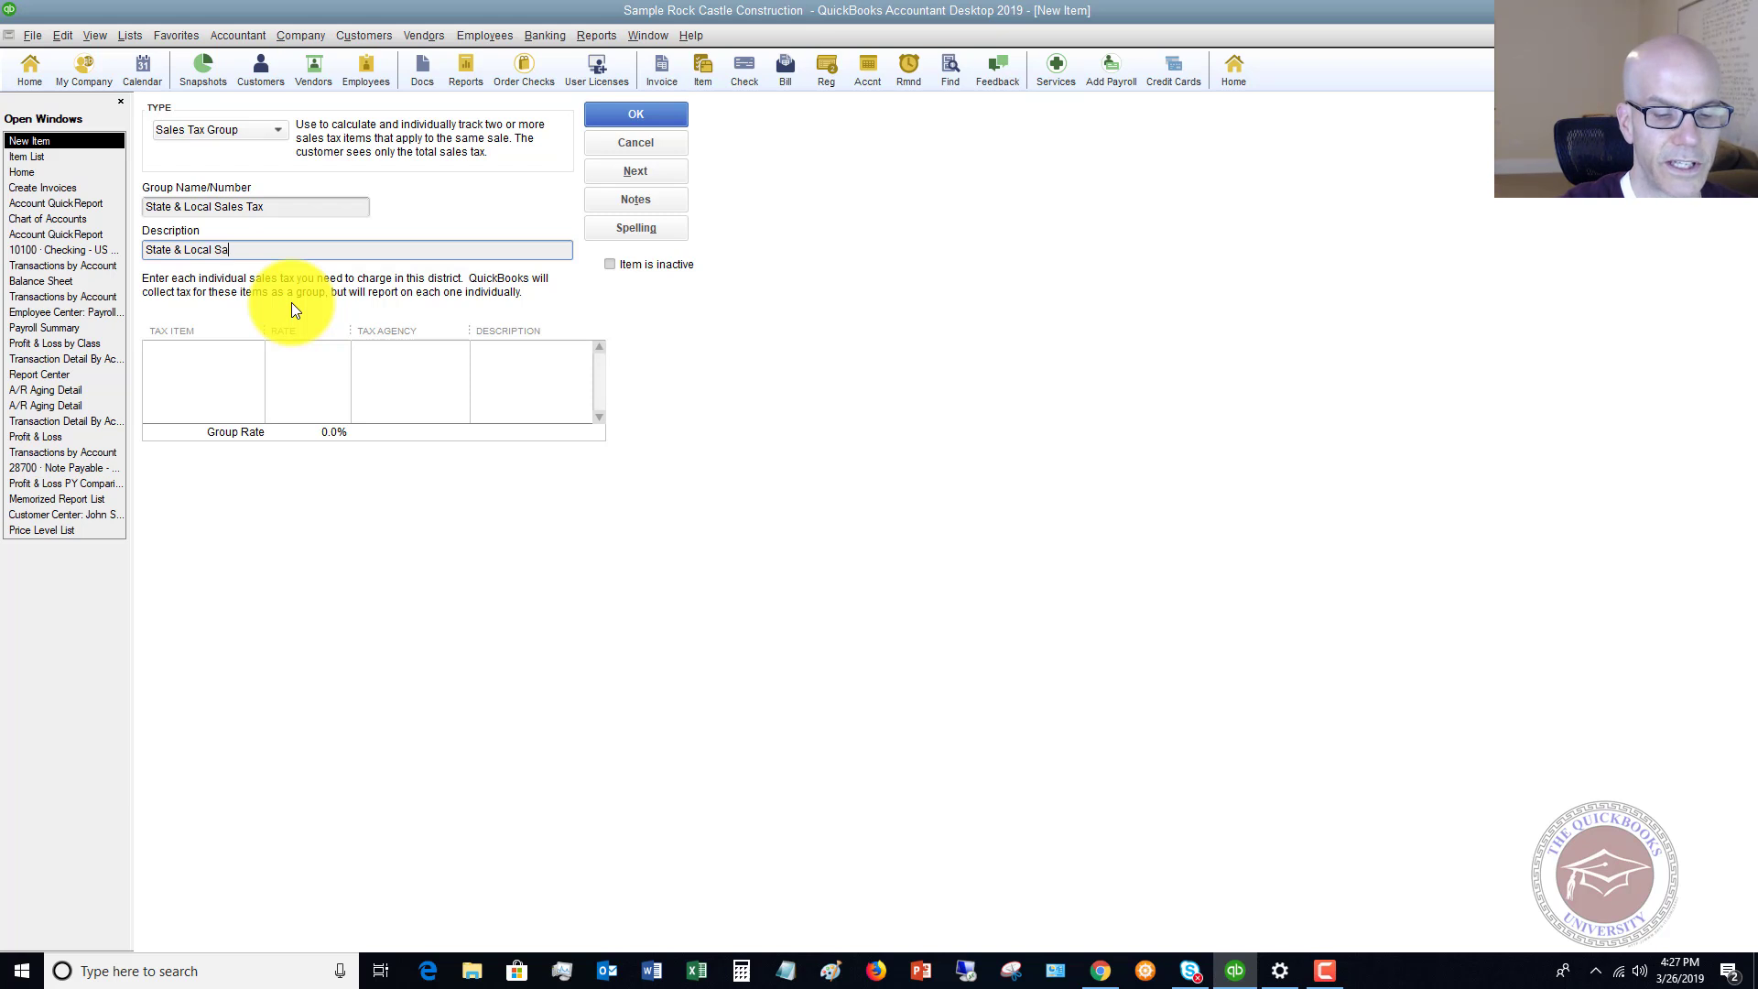
type("les Tax")
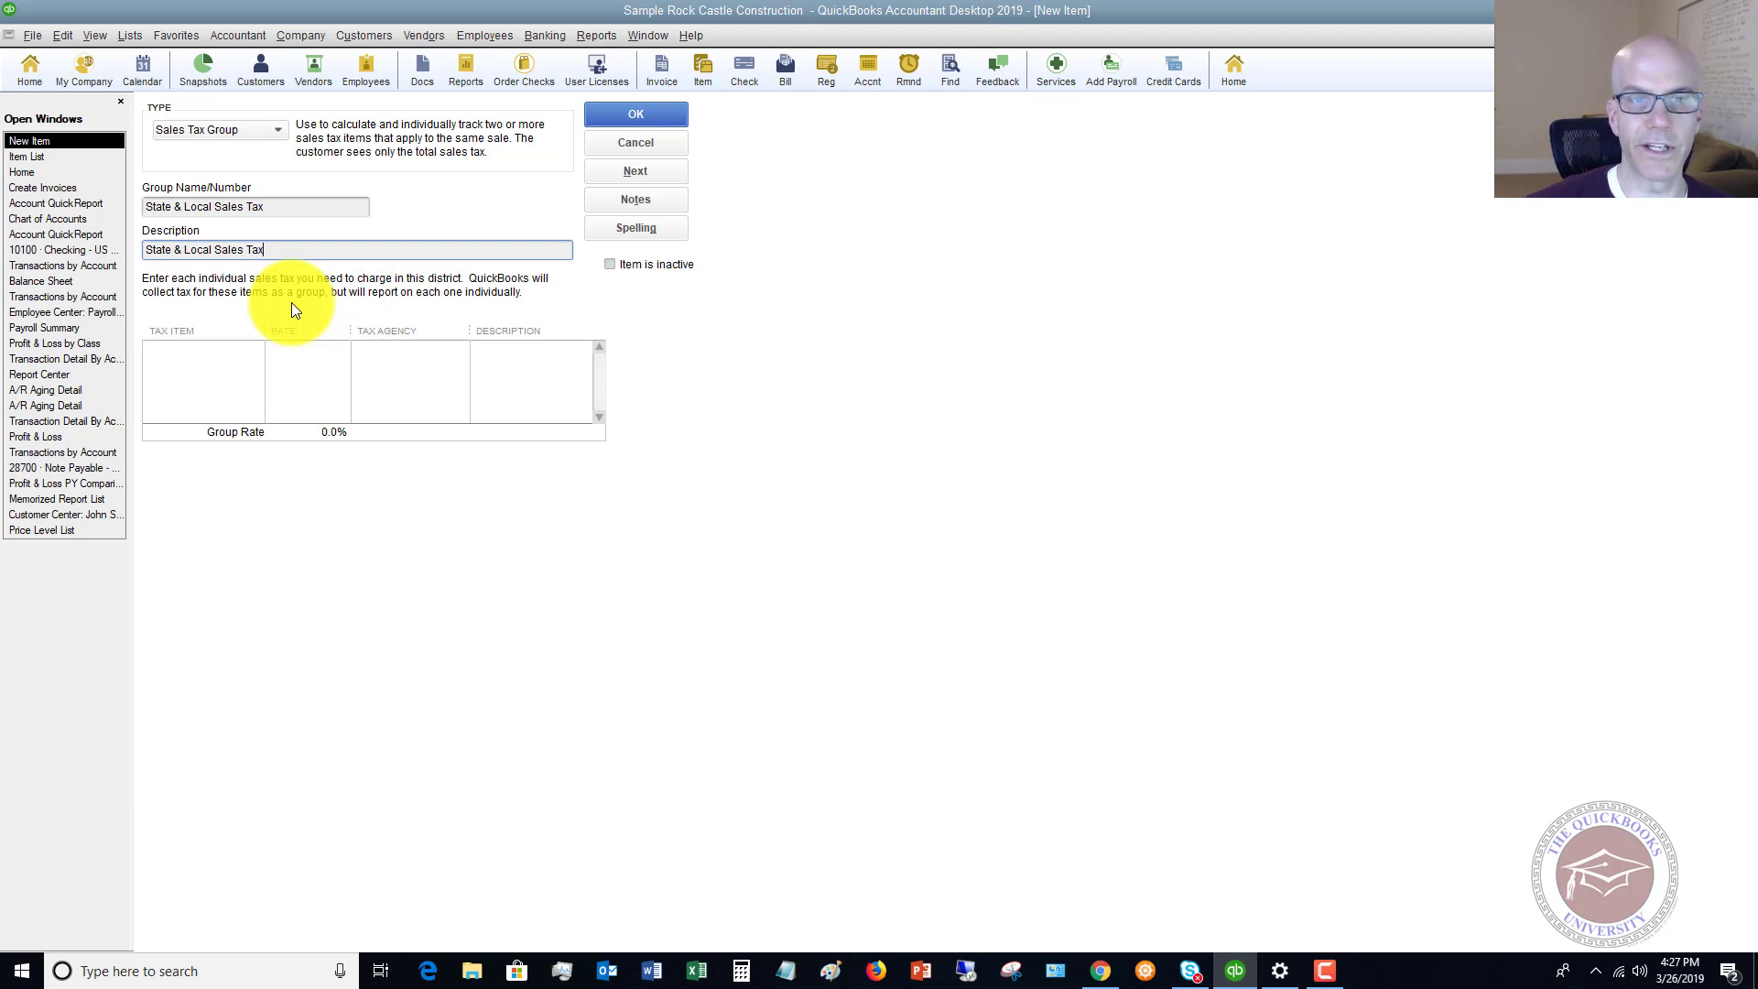
- Add San Domingo (7.5%) and East Bayshore (0.3%) to the group, for a 7.8% combined rate
left_click(253, 355)
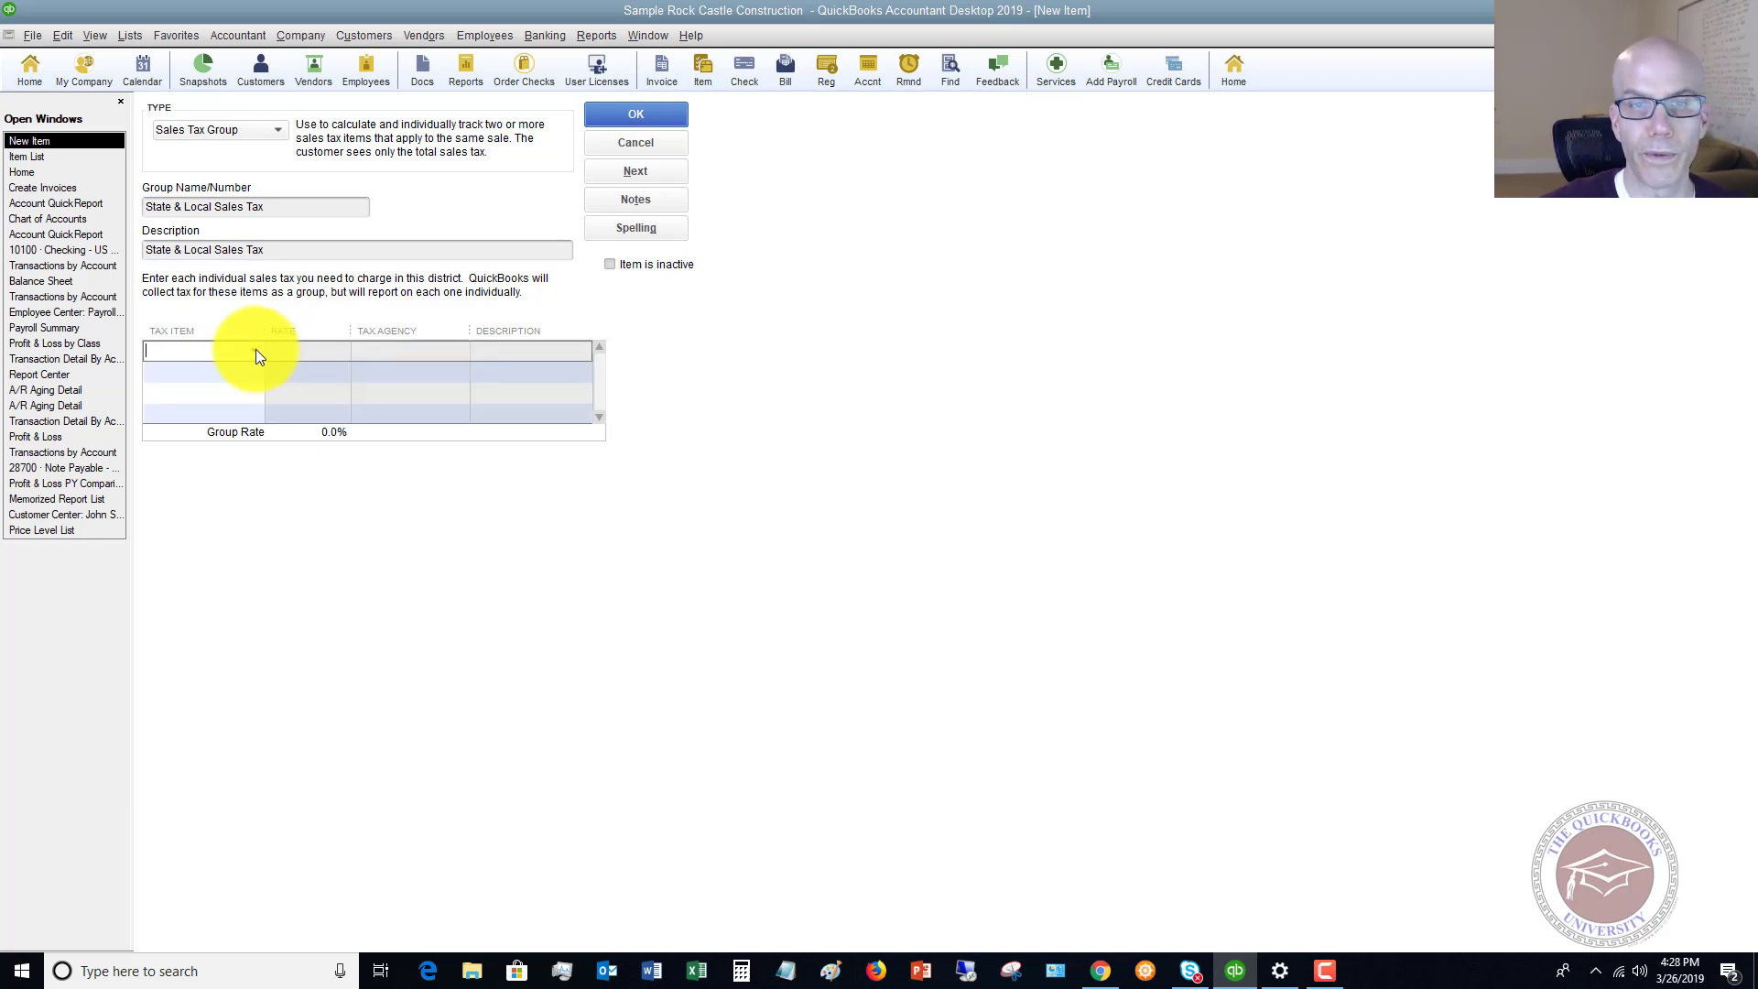
left_click(257, 350)
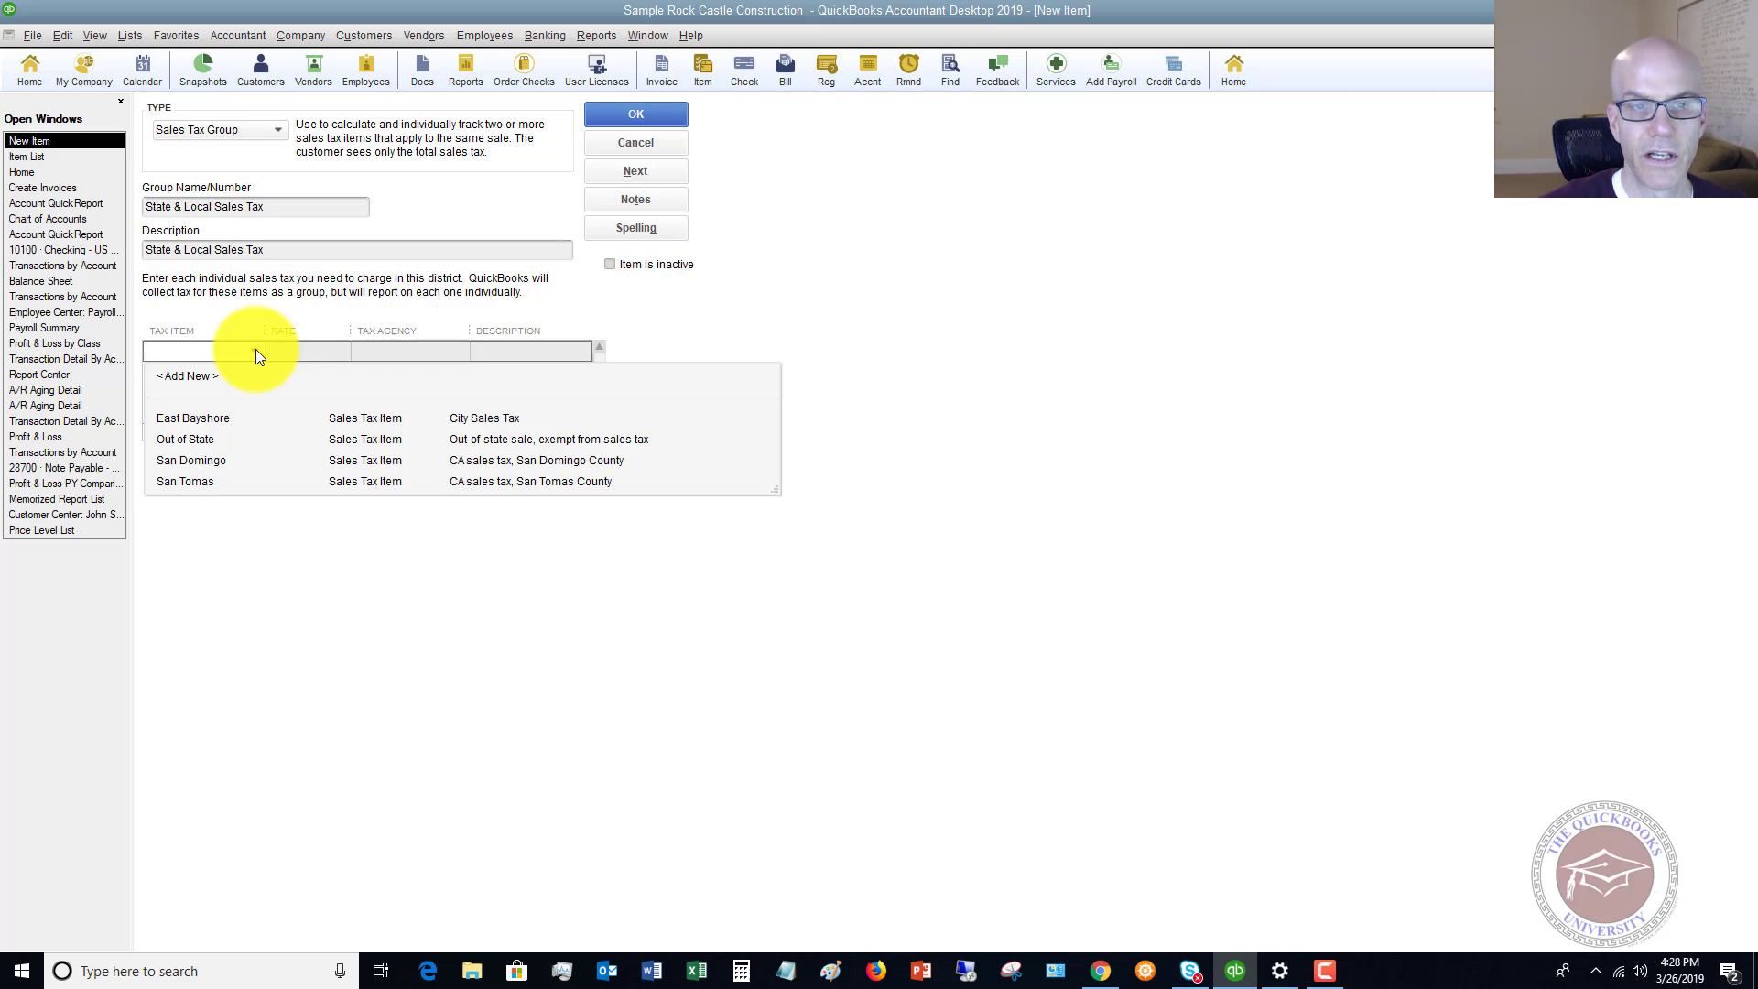
left_click(203, 460)
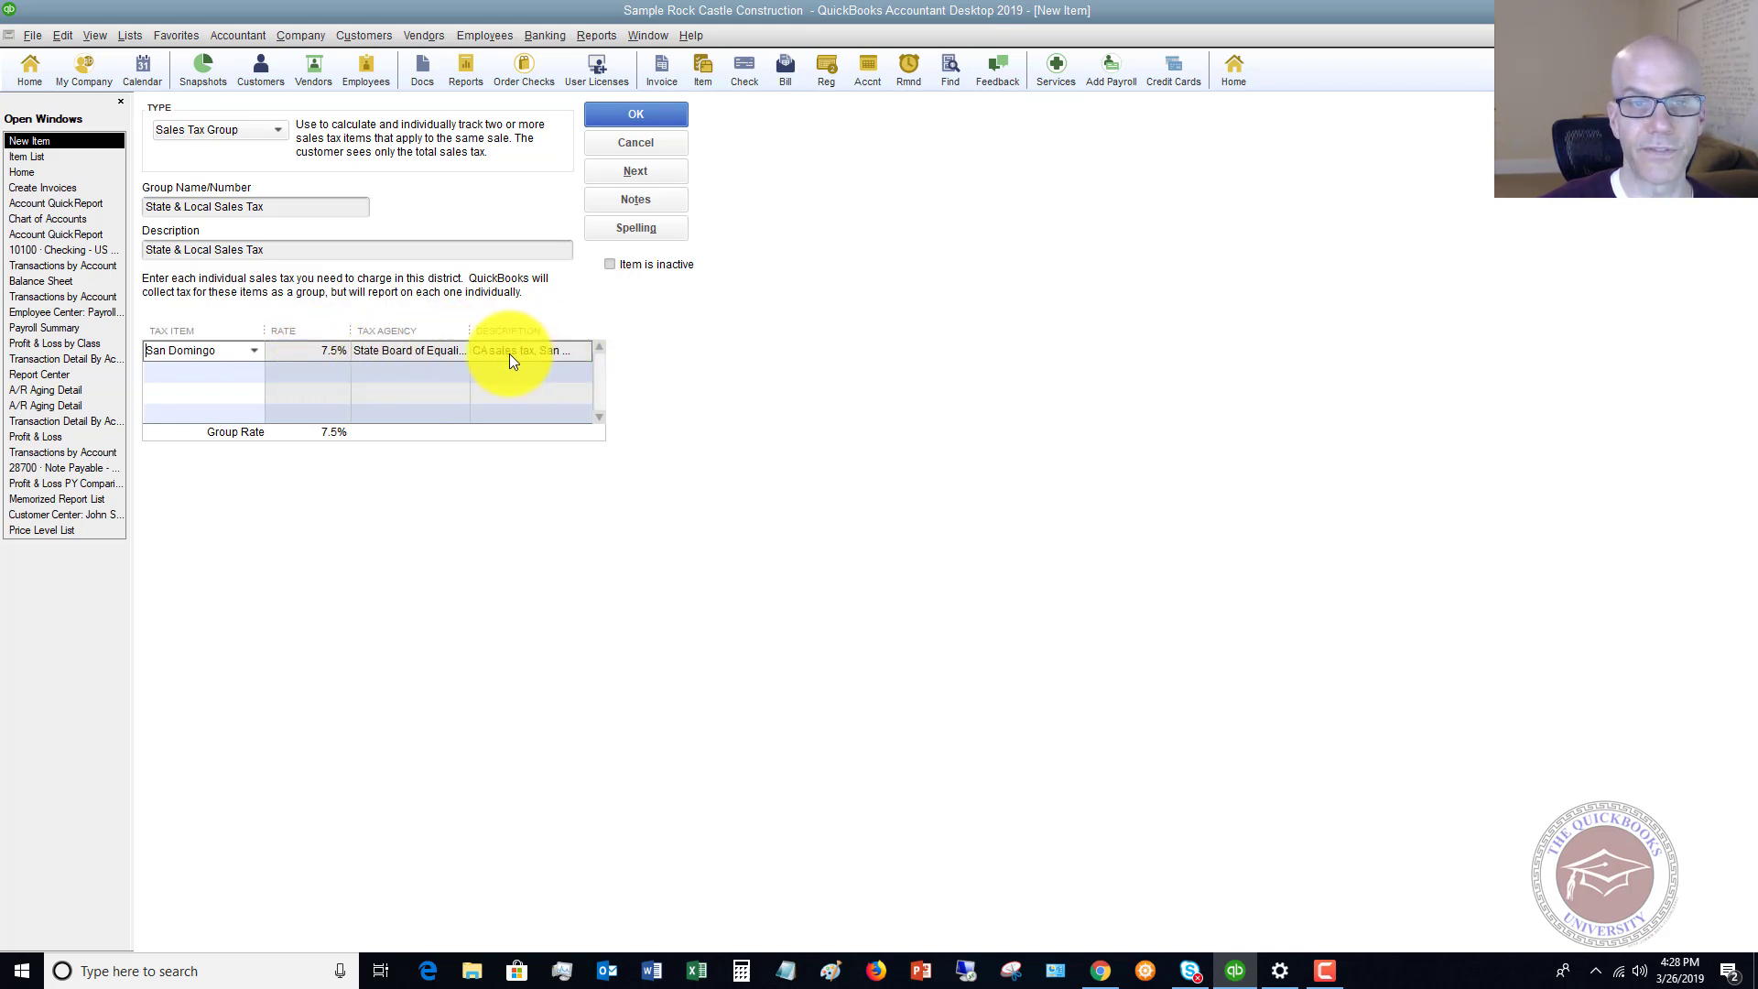
left_click(253, 369)
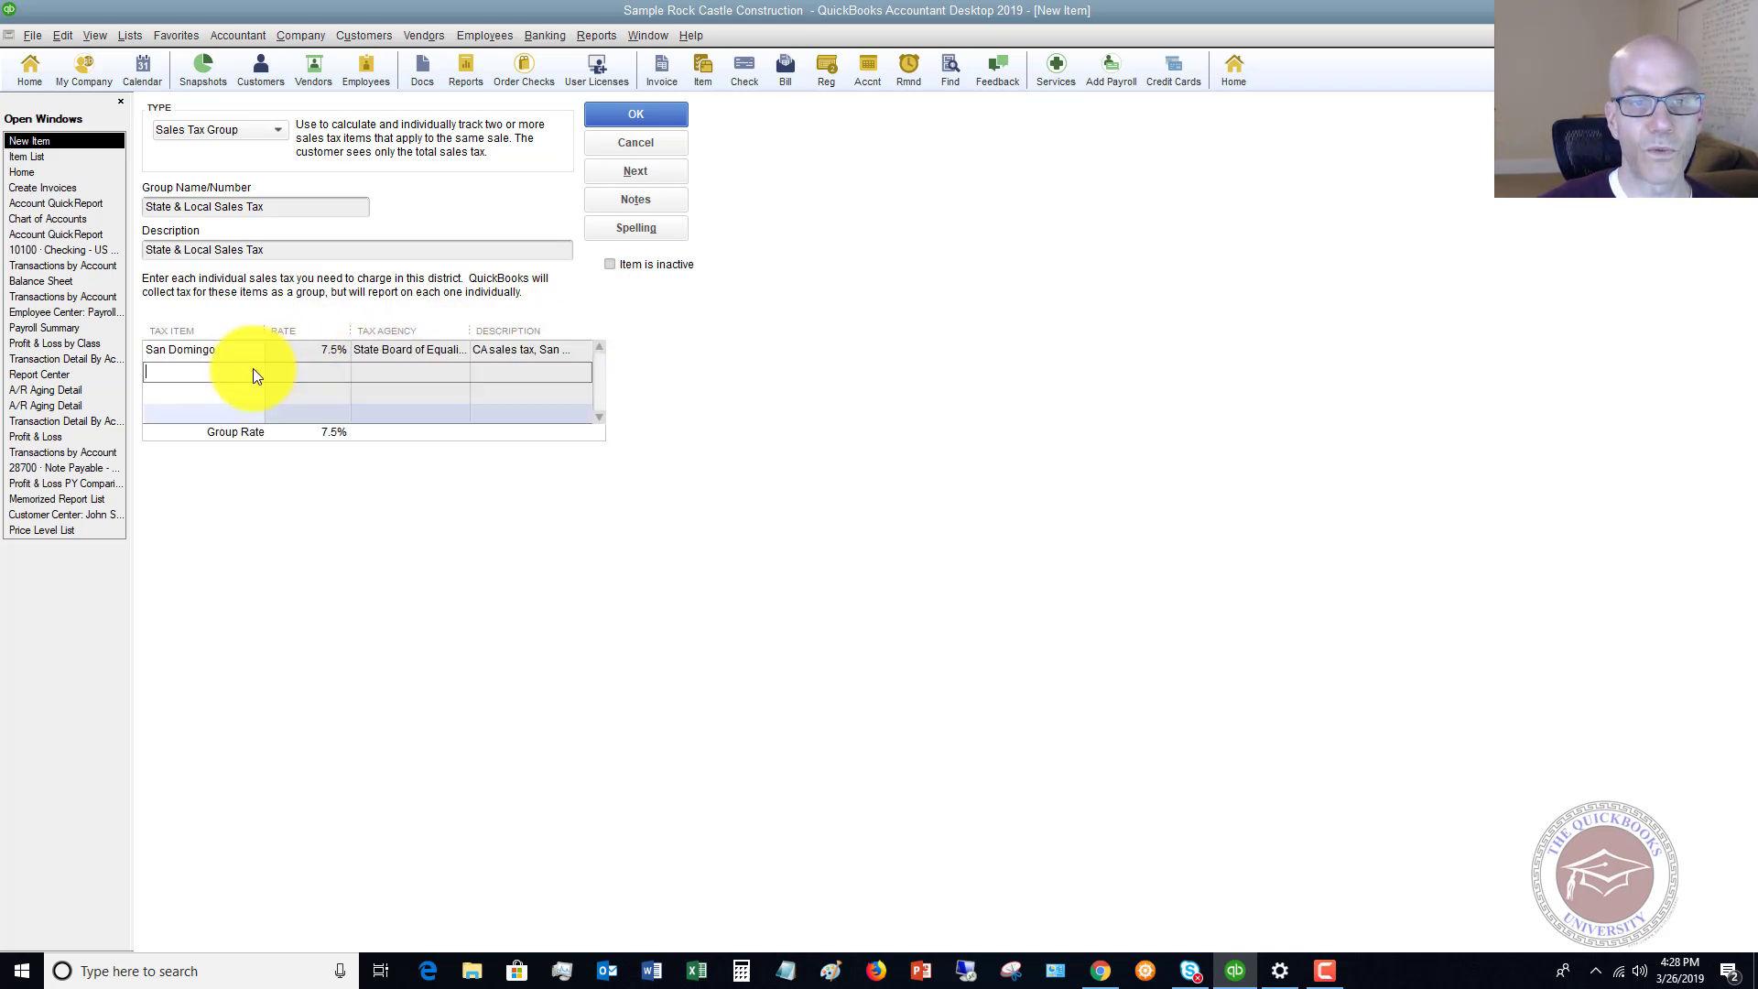
left_click(195, 441)
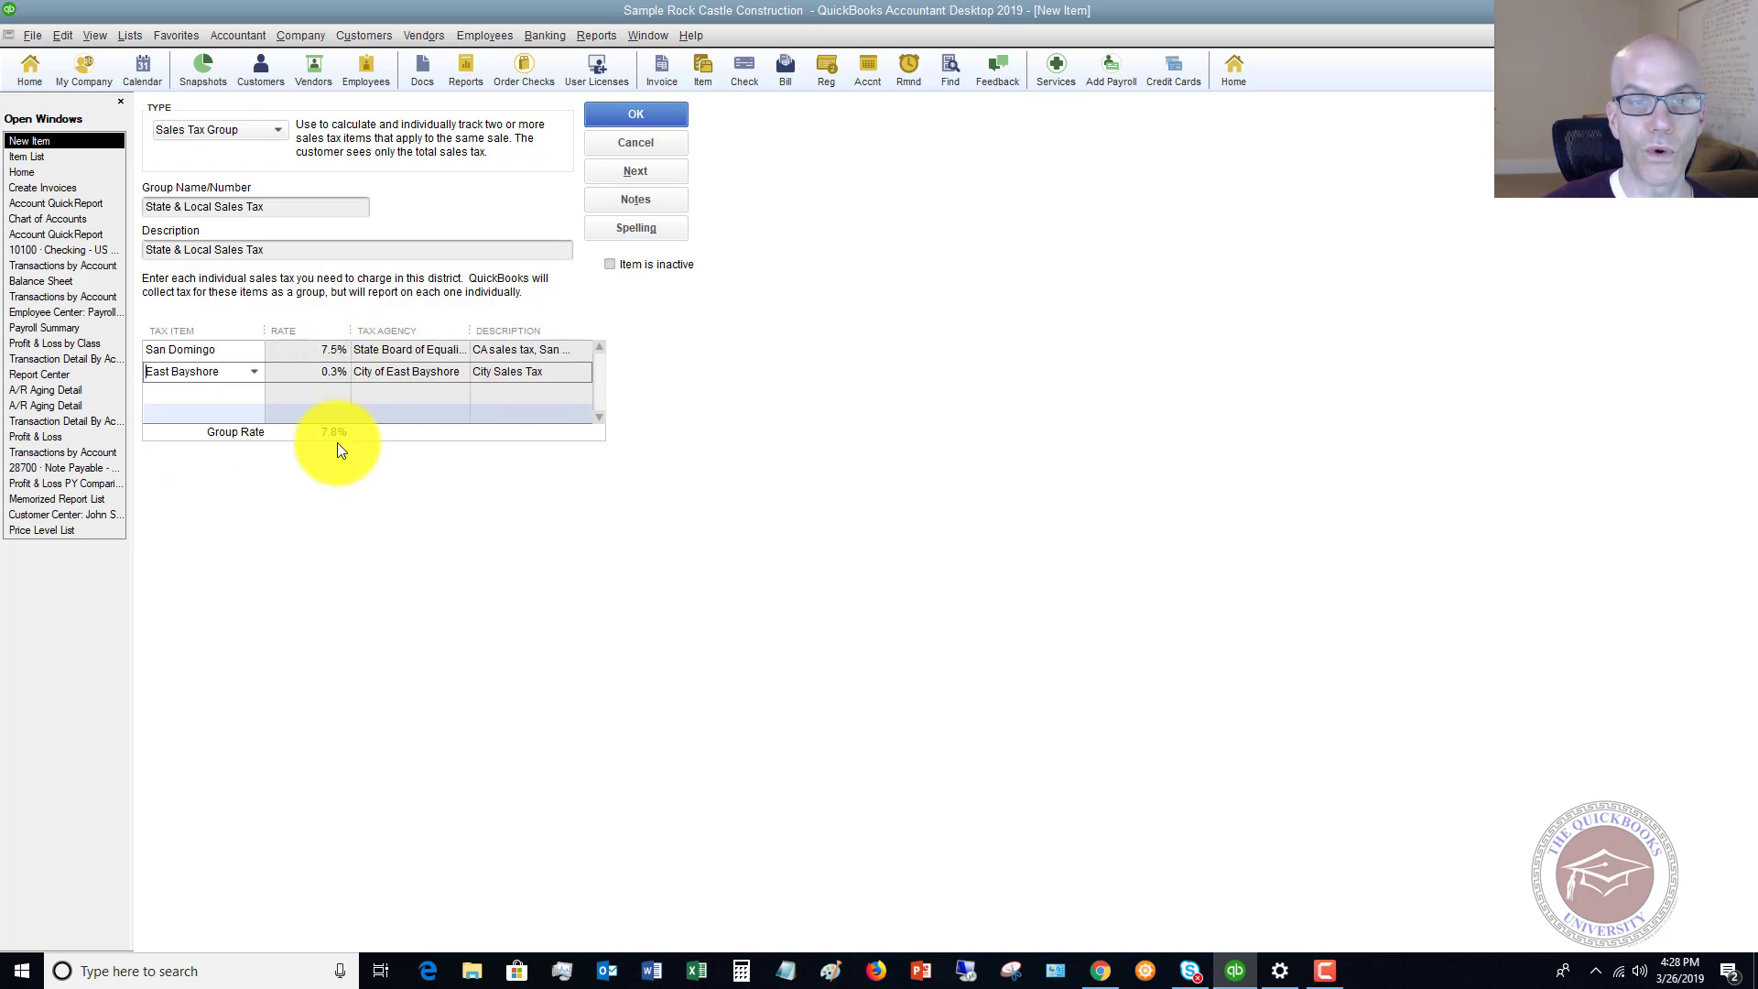
- Save the new sales tax group and start a new invoice
left_click(630, 111)
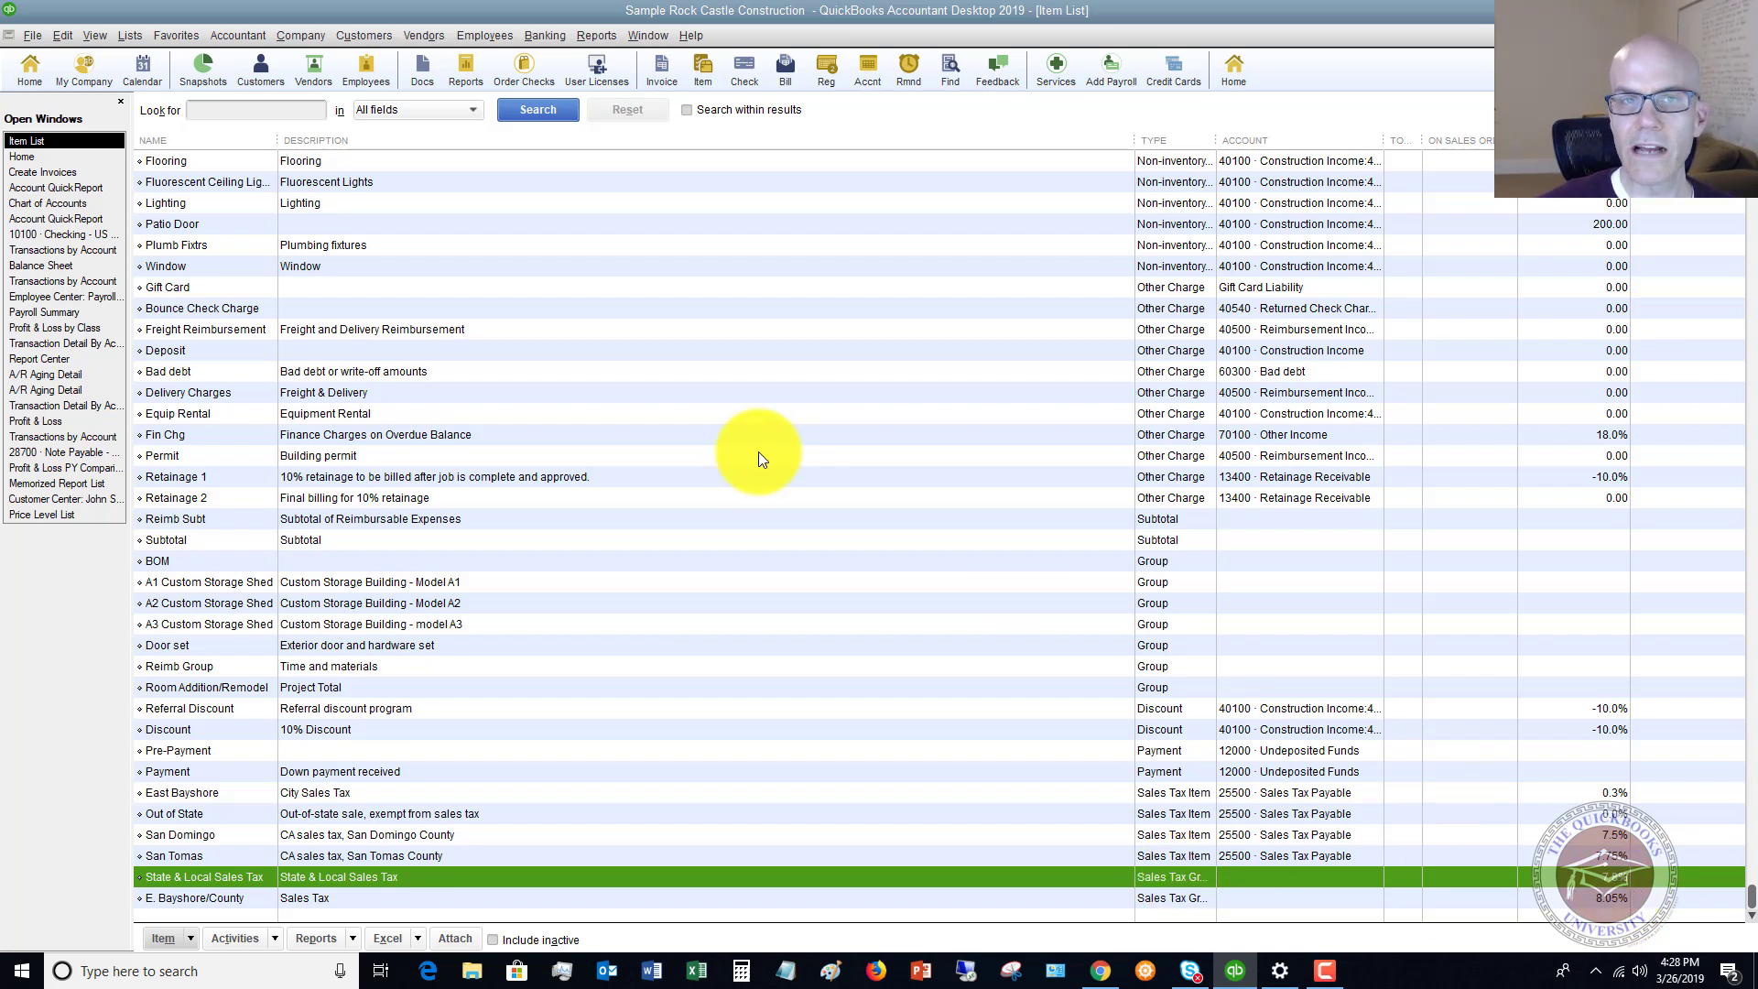
left_click(354, 38)
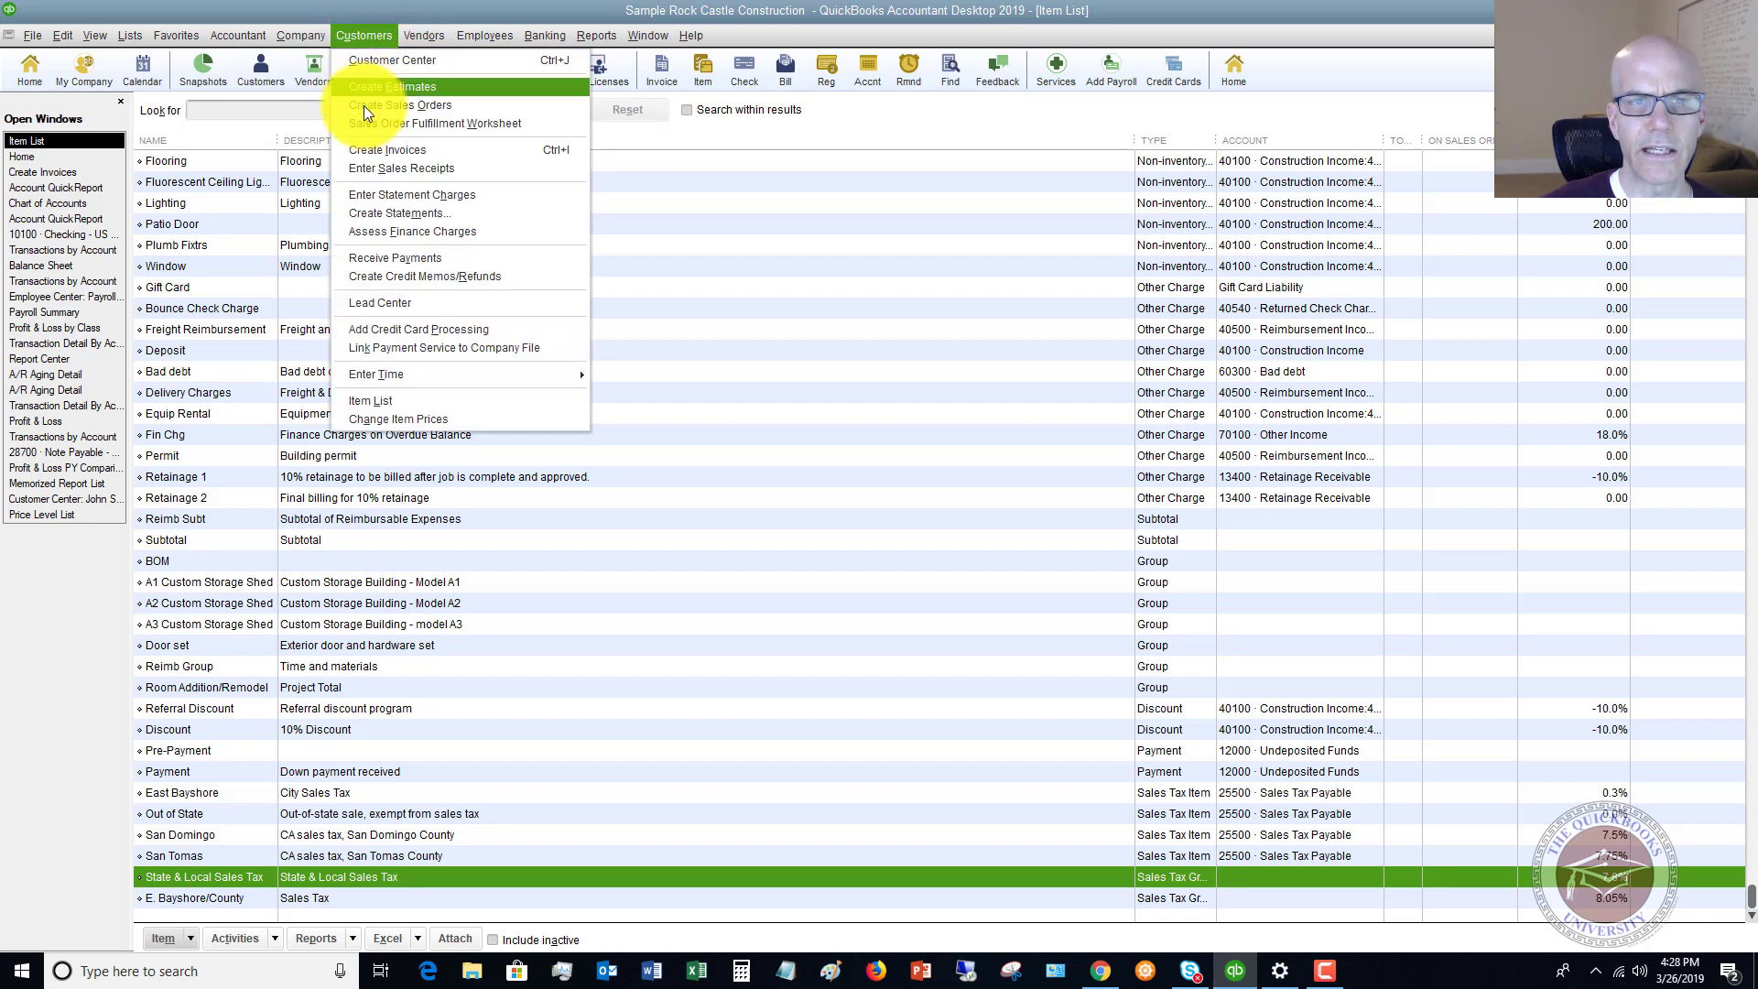
left_click(378, 153)
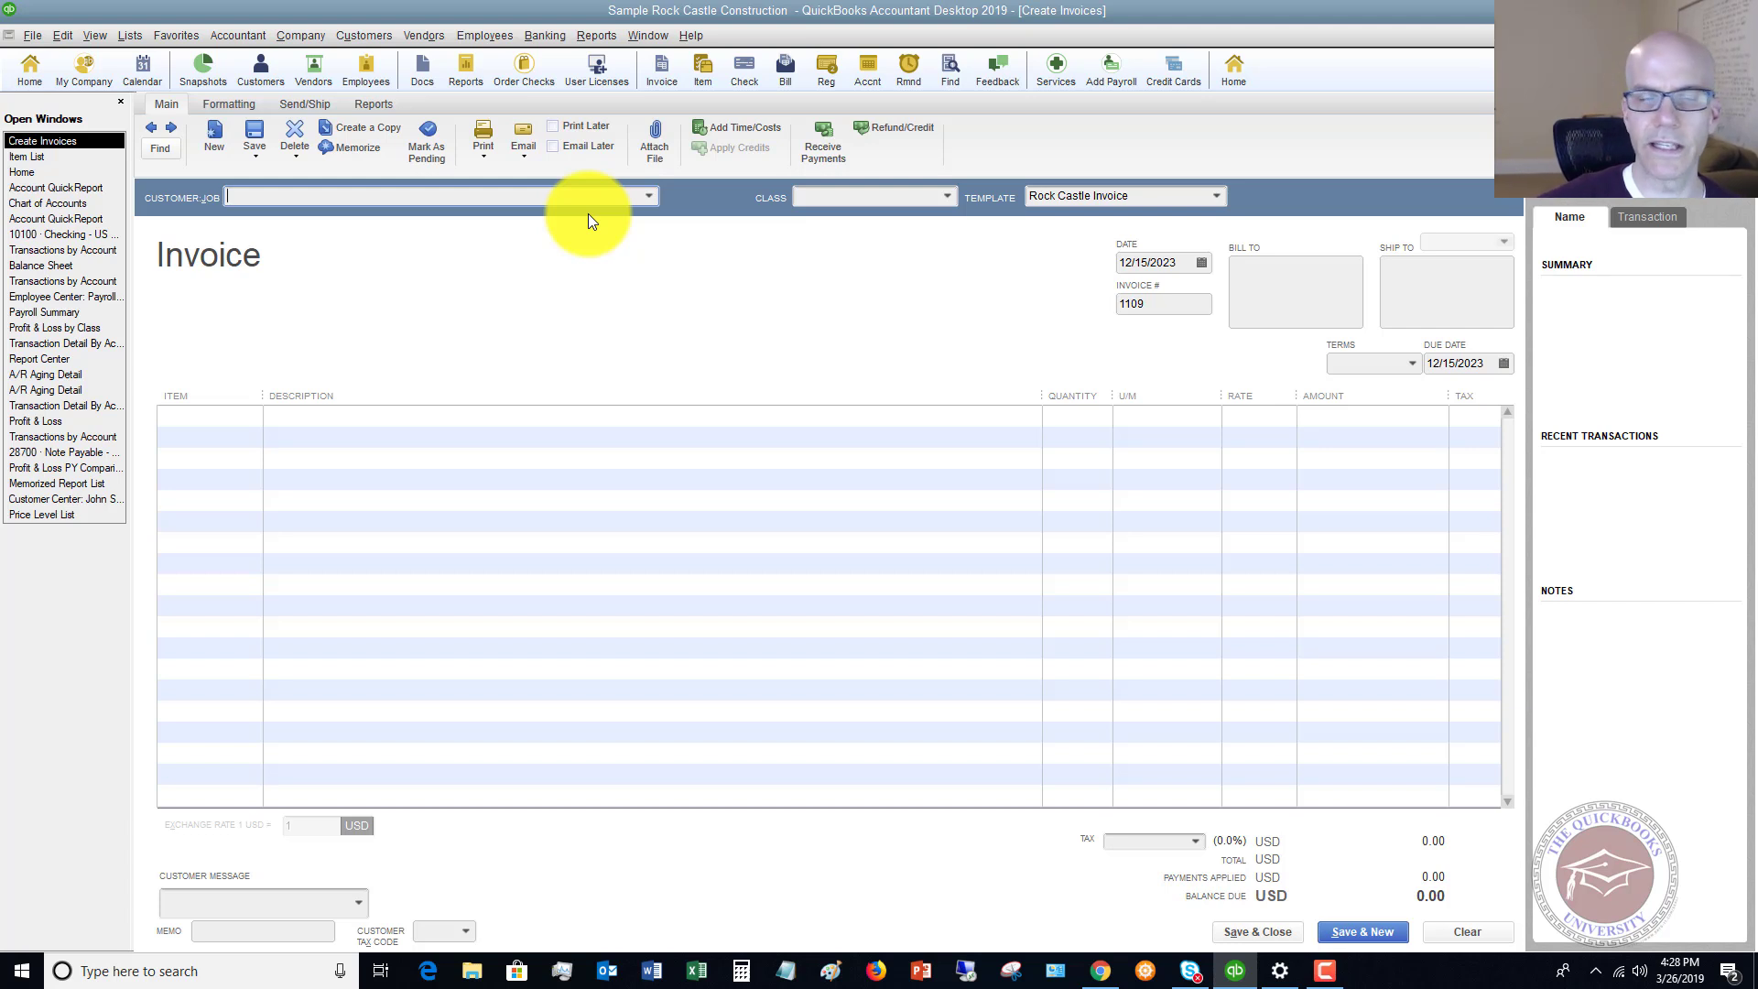
- Bill the invoice to the customer's Office Remodel job
left_click(649, 196)
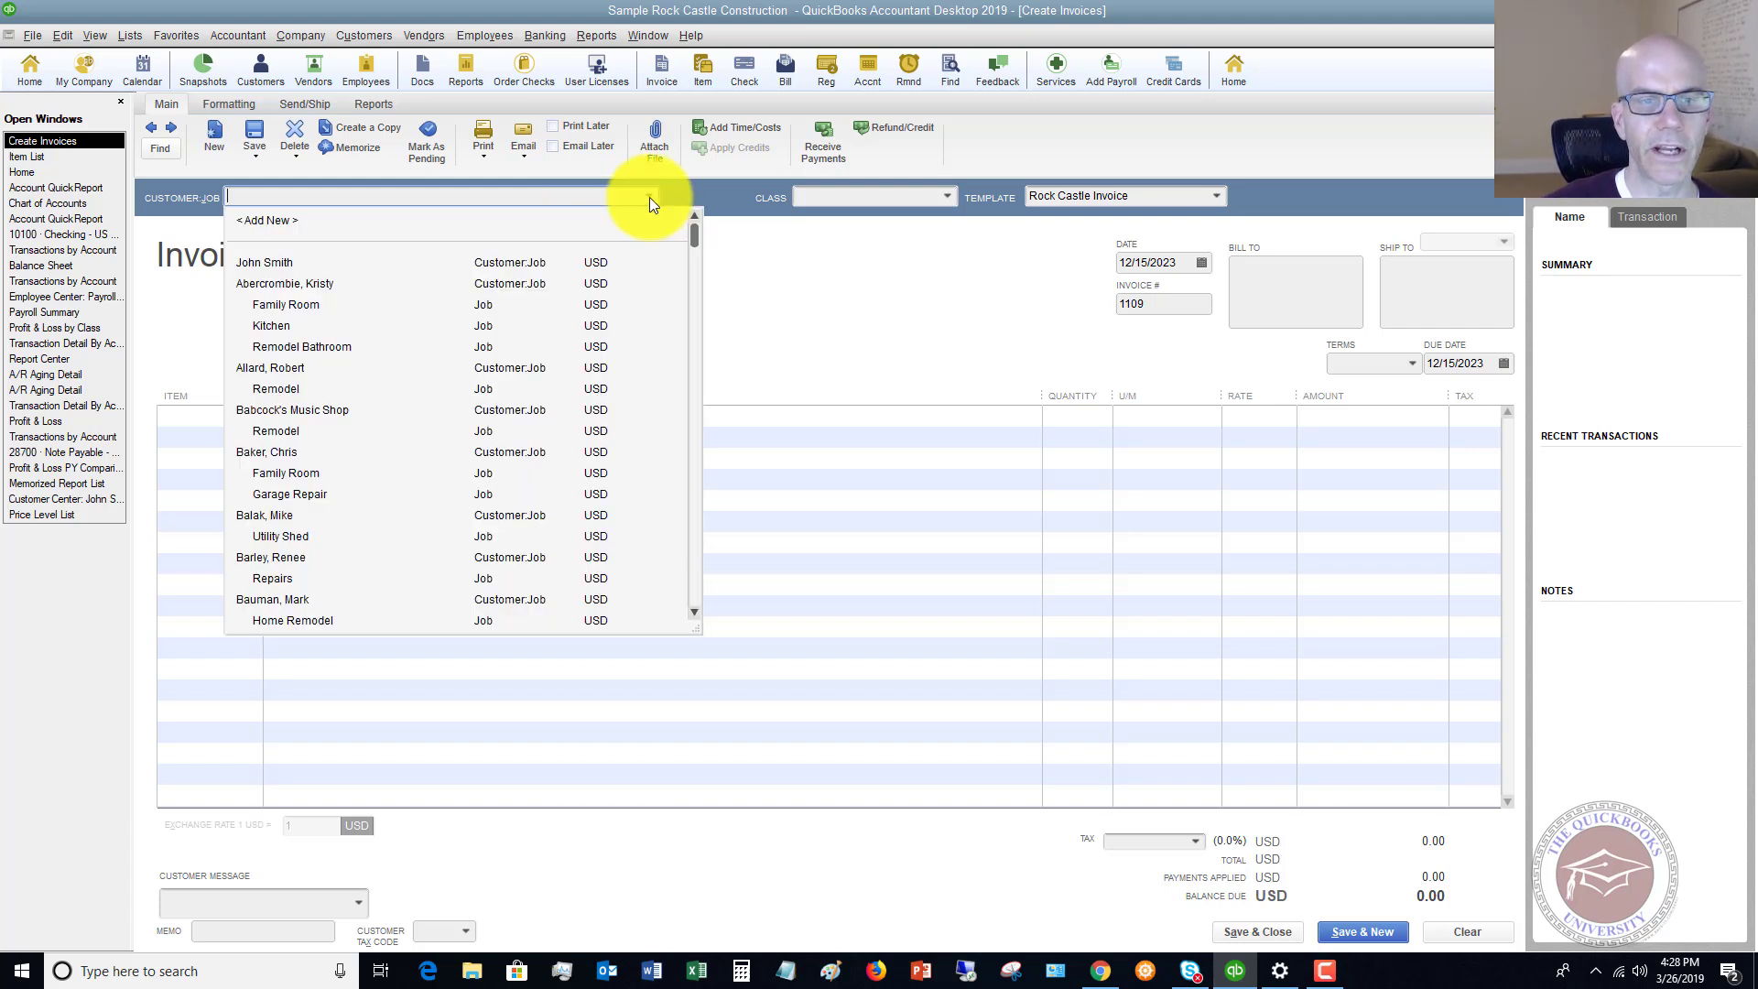
scroll(366, 416, "down", 10)
scroll(353, 414, "down", 8)
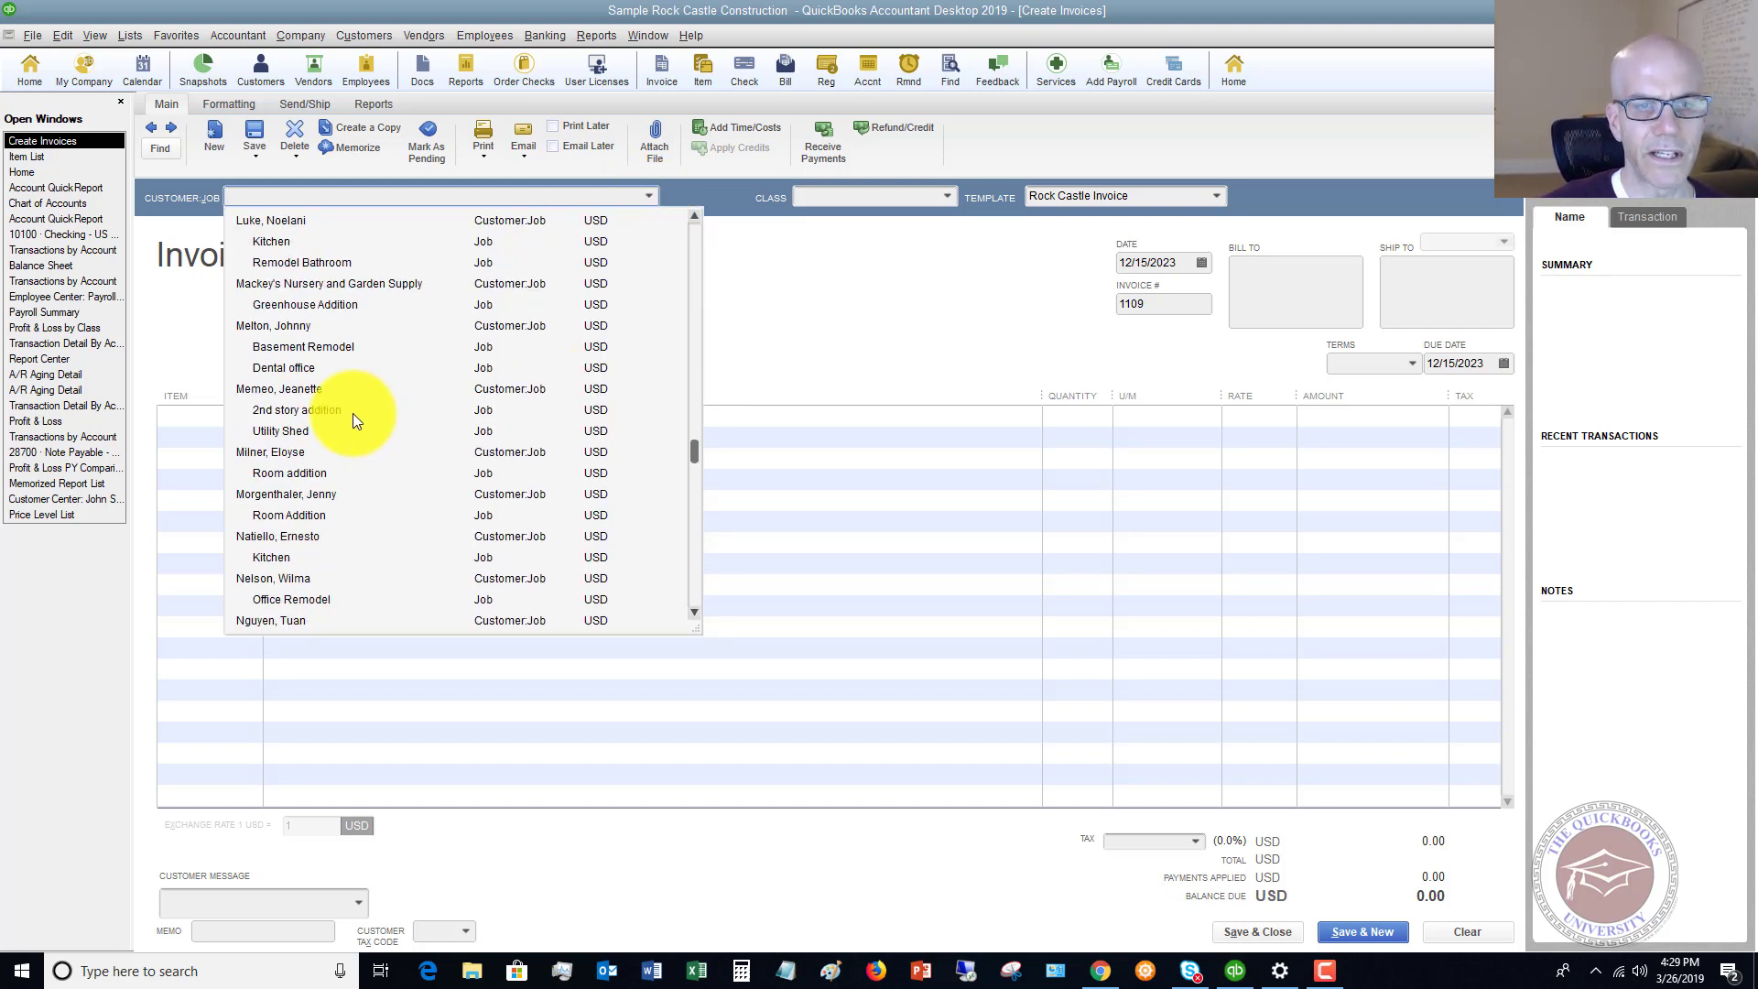
left_click(295, 599)
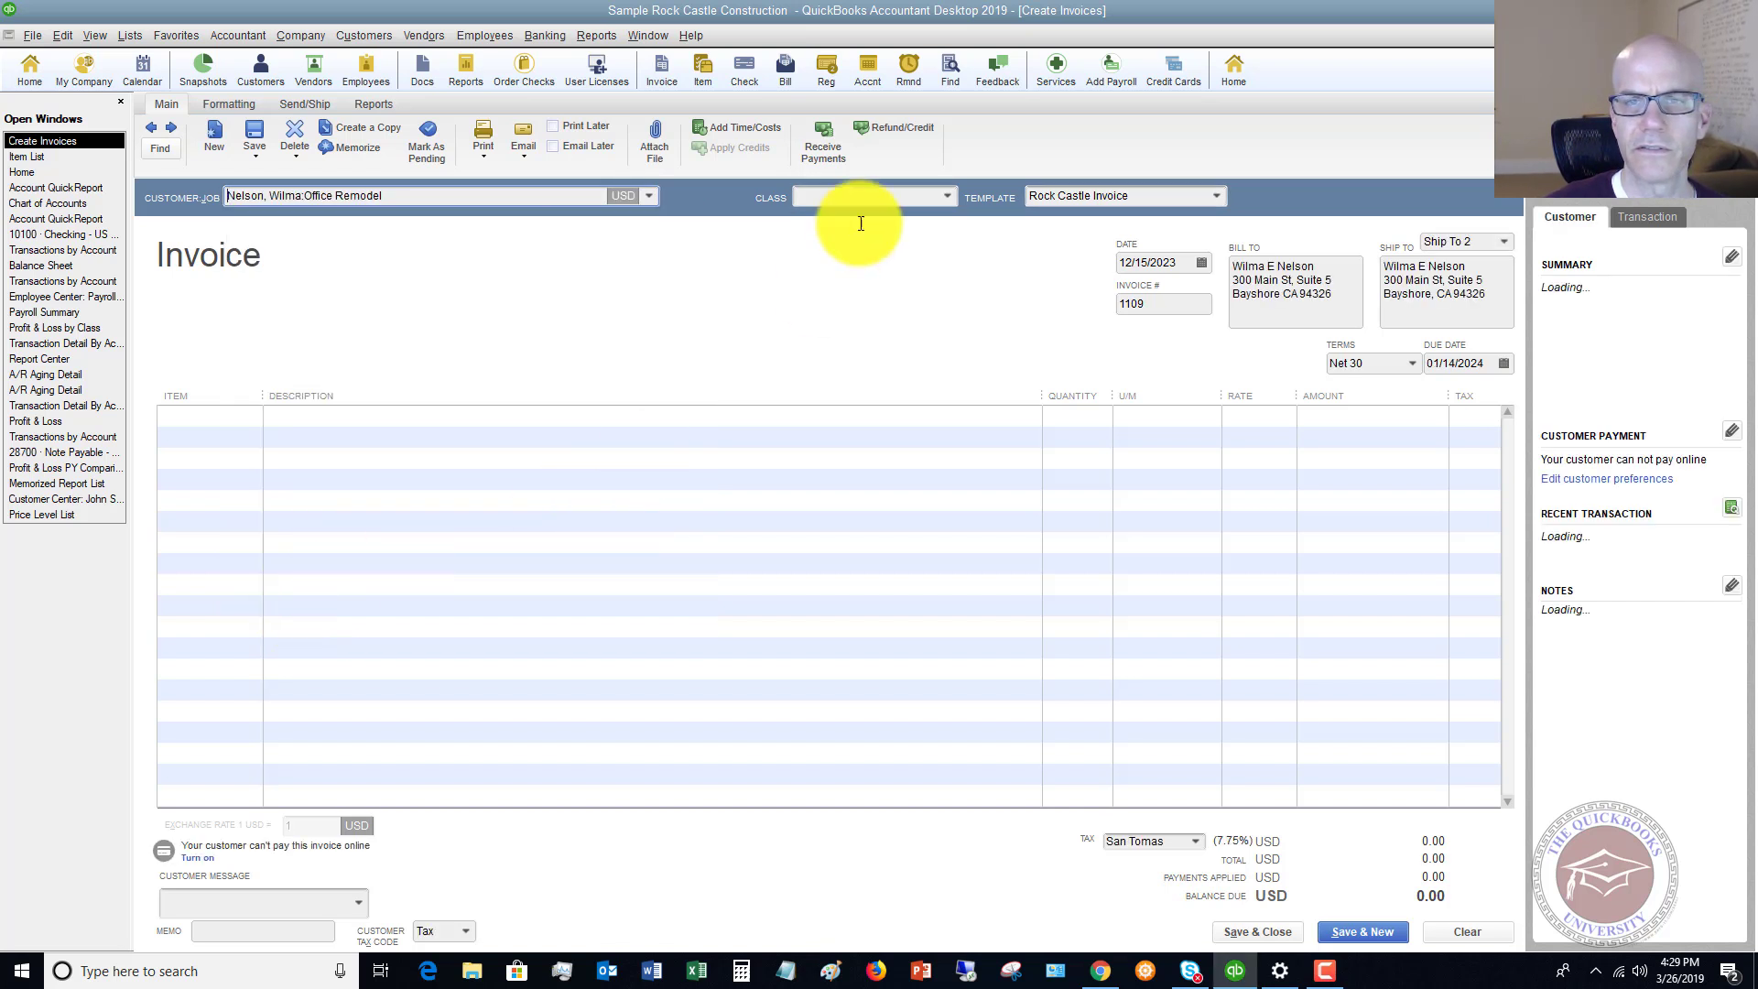
left_click(947, 197)
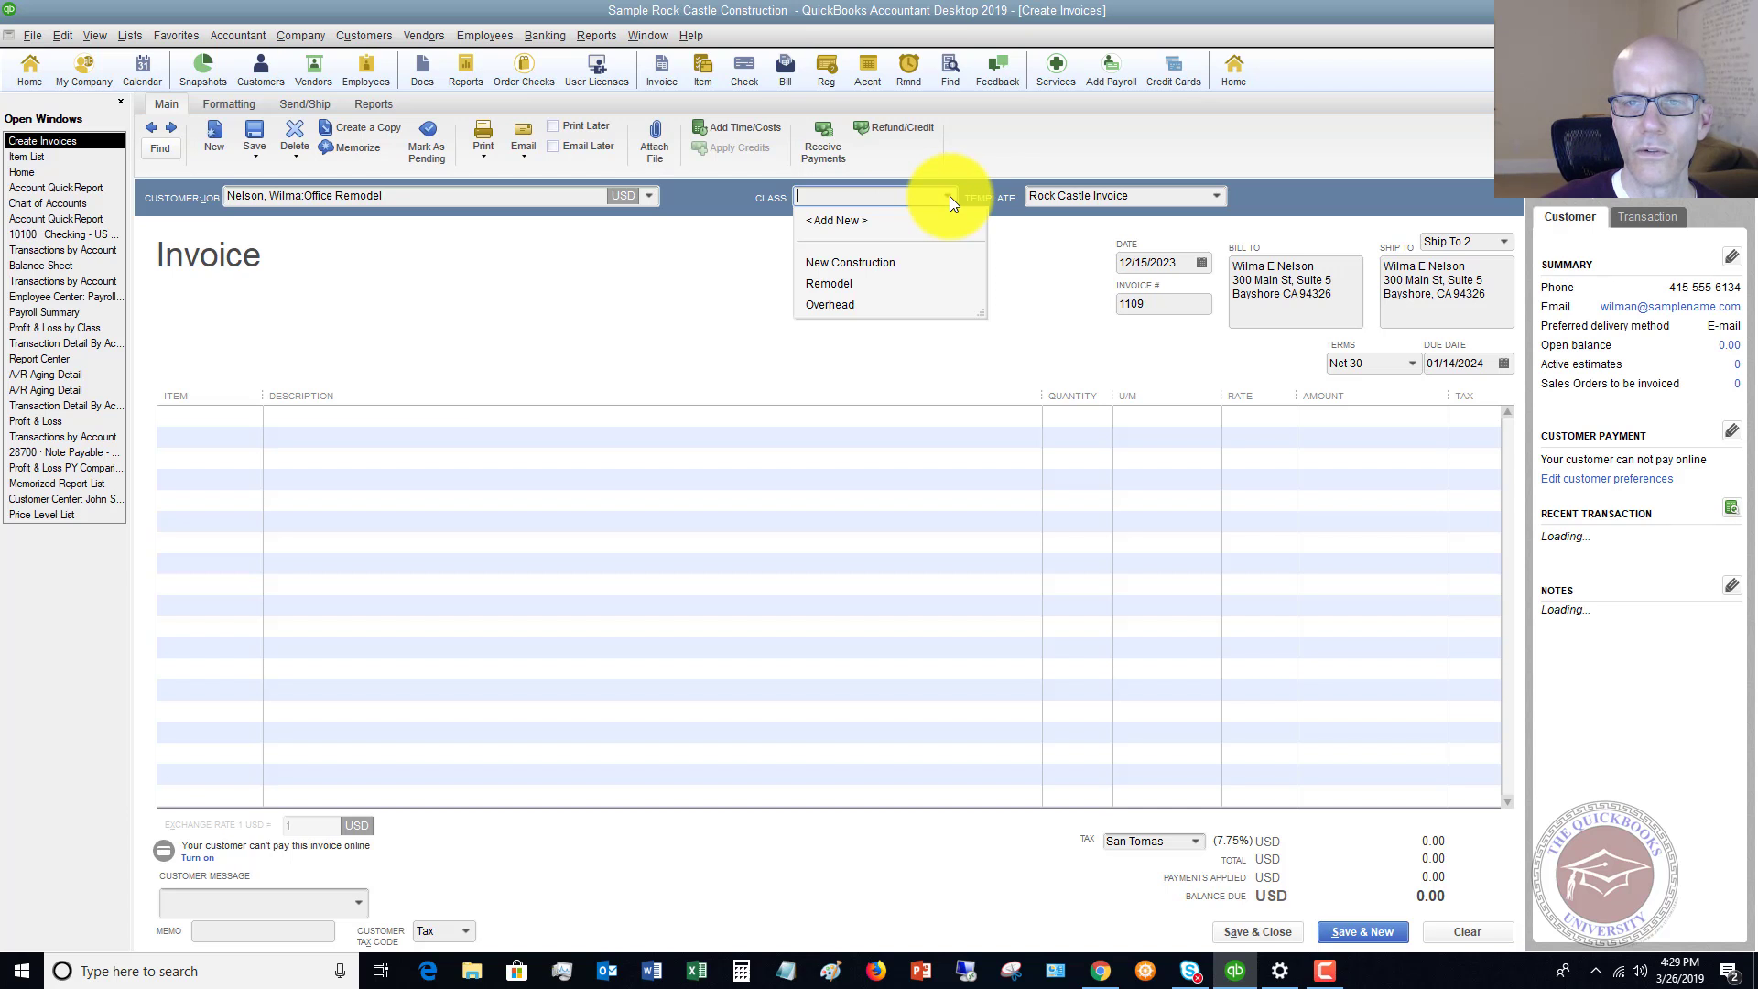
- Set the invoice class to New Construction and add Blueprints as the first line
left_click(870, 259)
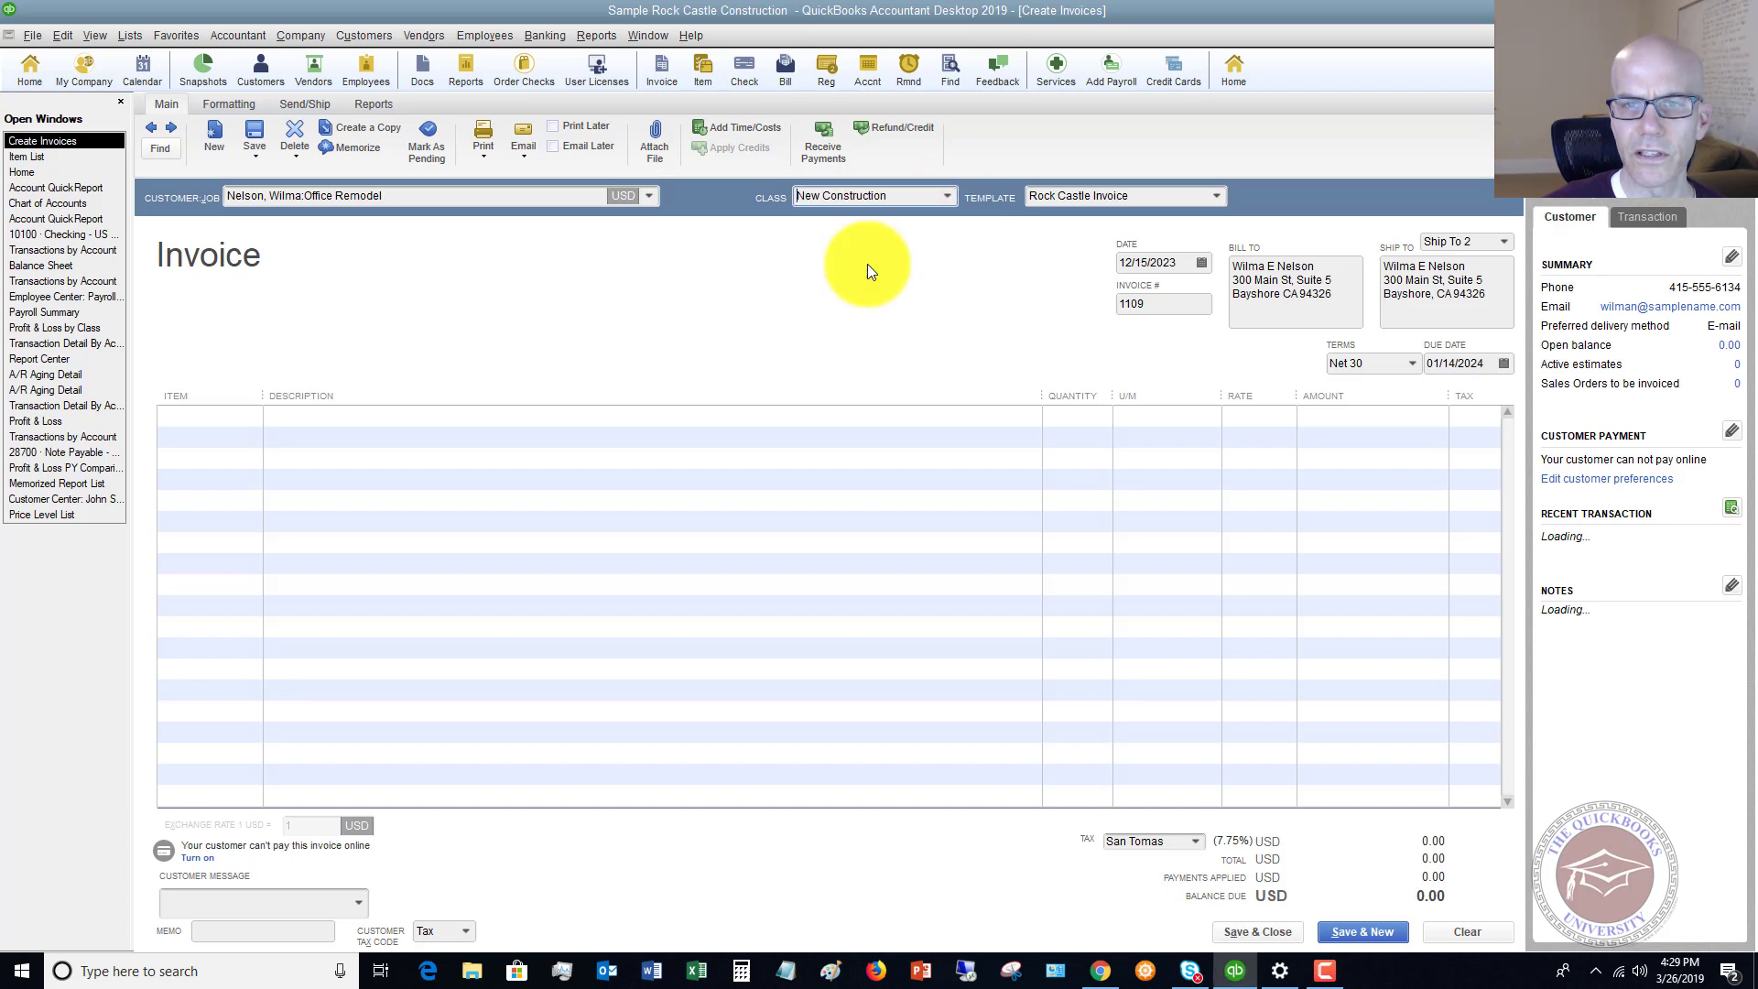
left_click(237, 419)
left_click(252, 415)
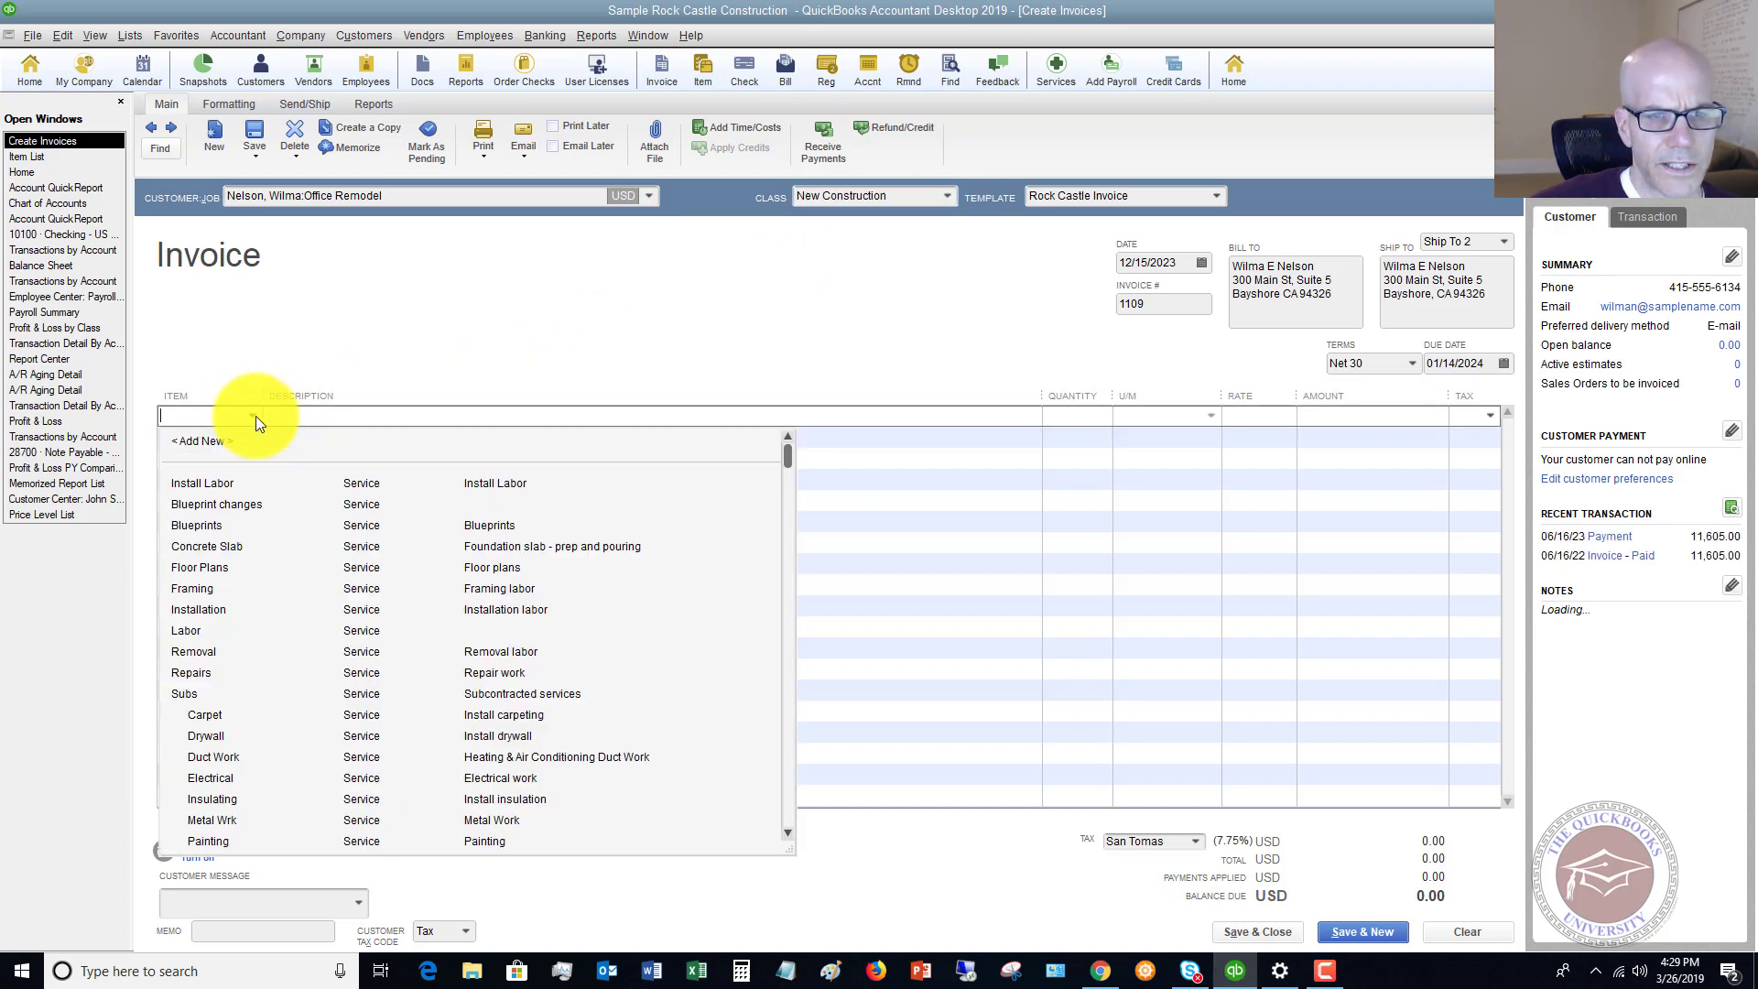
left_click(203, 529)
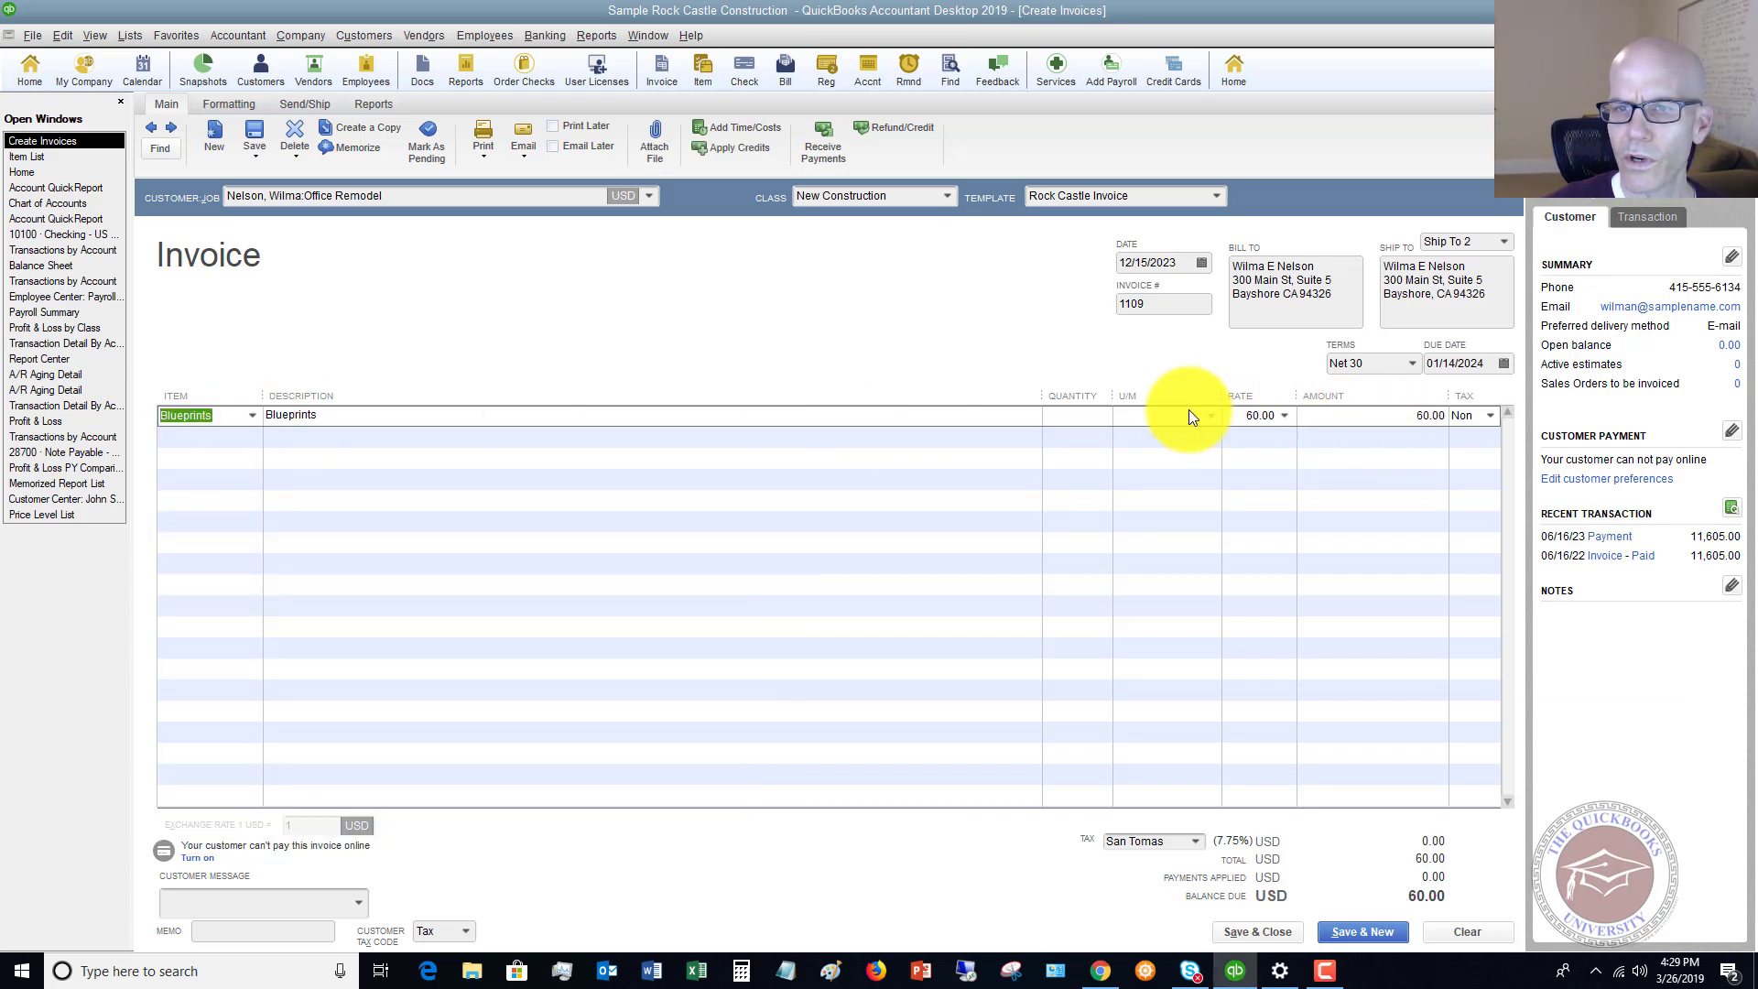
- Give the Blueprints line a quantity of 10 and mark it taxable
left_click(1085, 416)
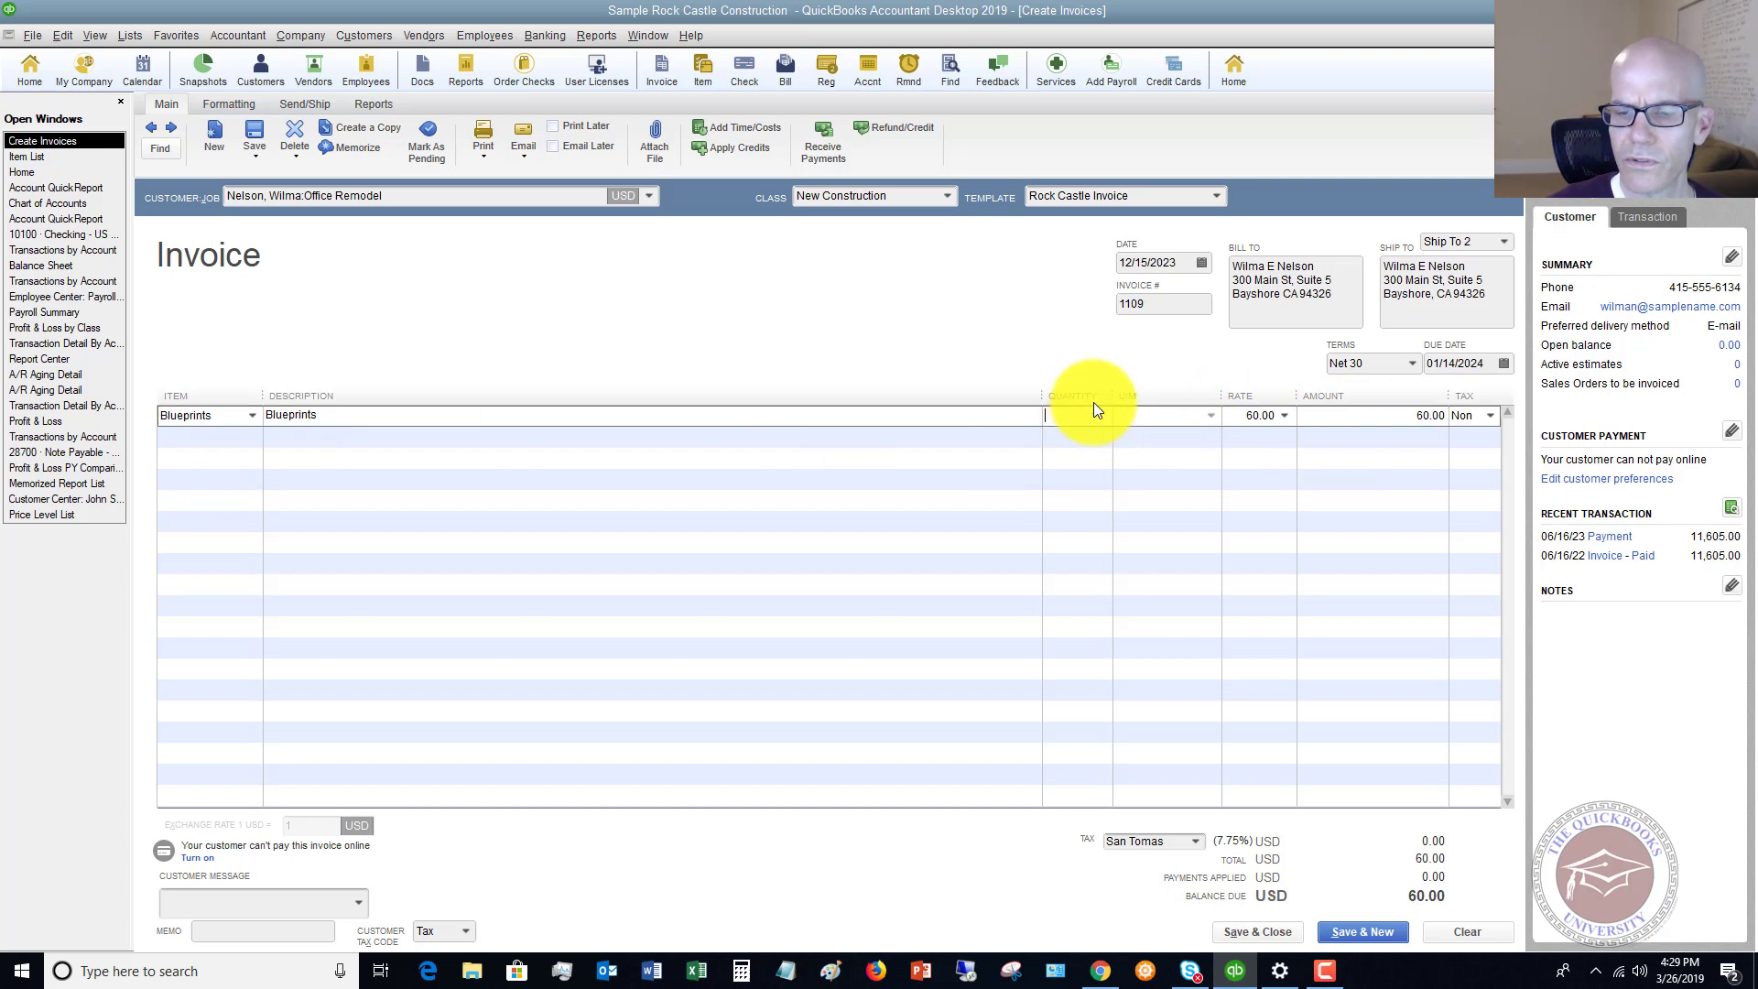
type("10")
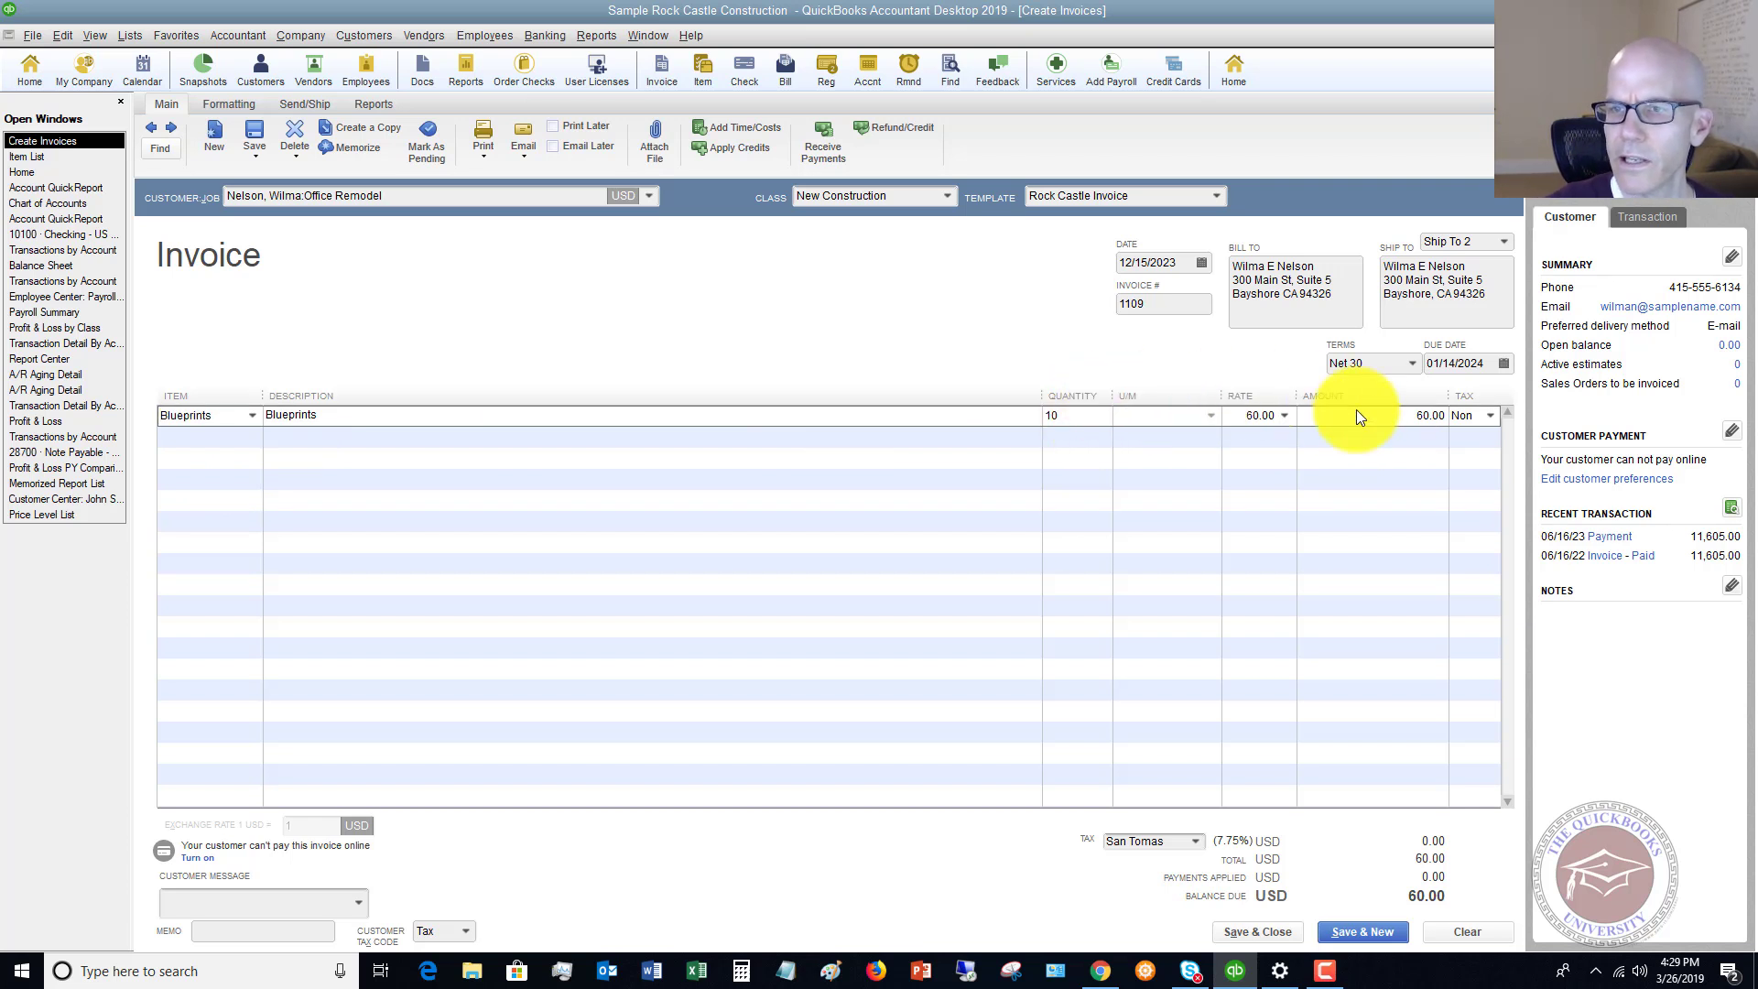
left_click(1491, 416)
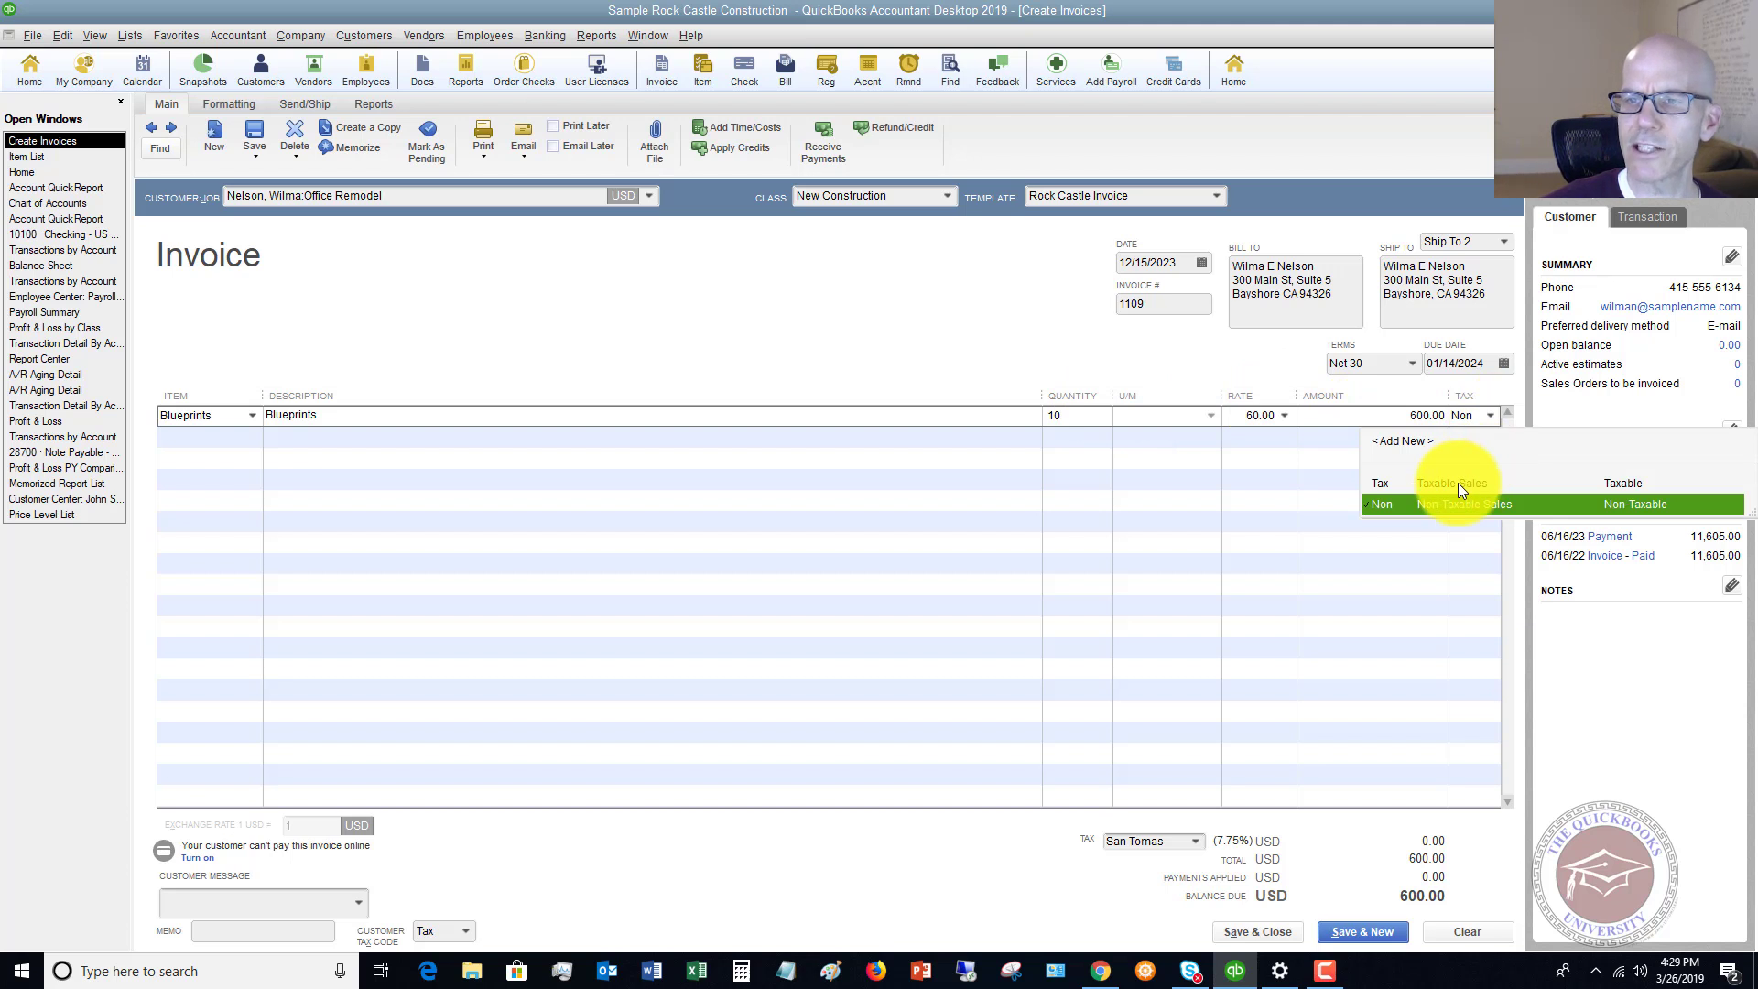
left_click(1457, 495)
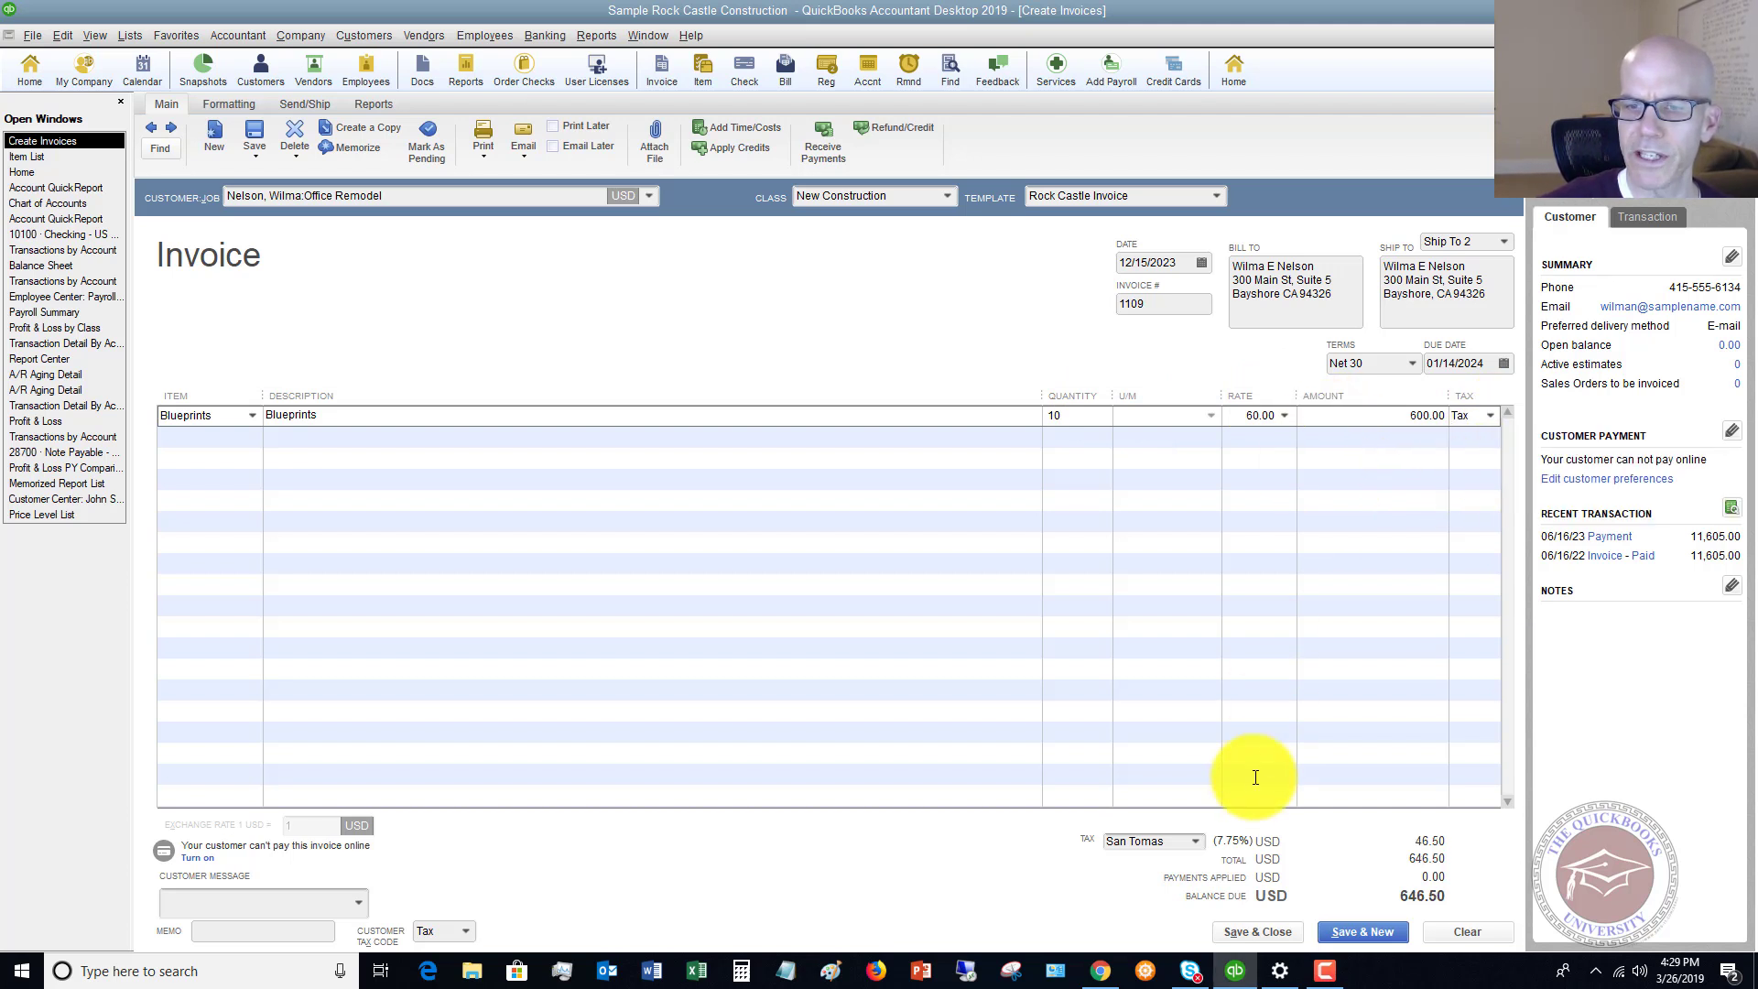
- Apply State & Local Sales Tax at 7.8% to the invoice, making the balance 646.80
left_click(1196, 840)
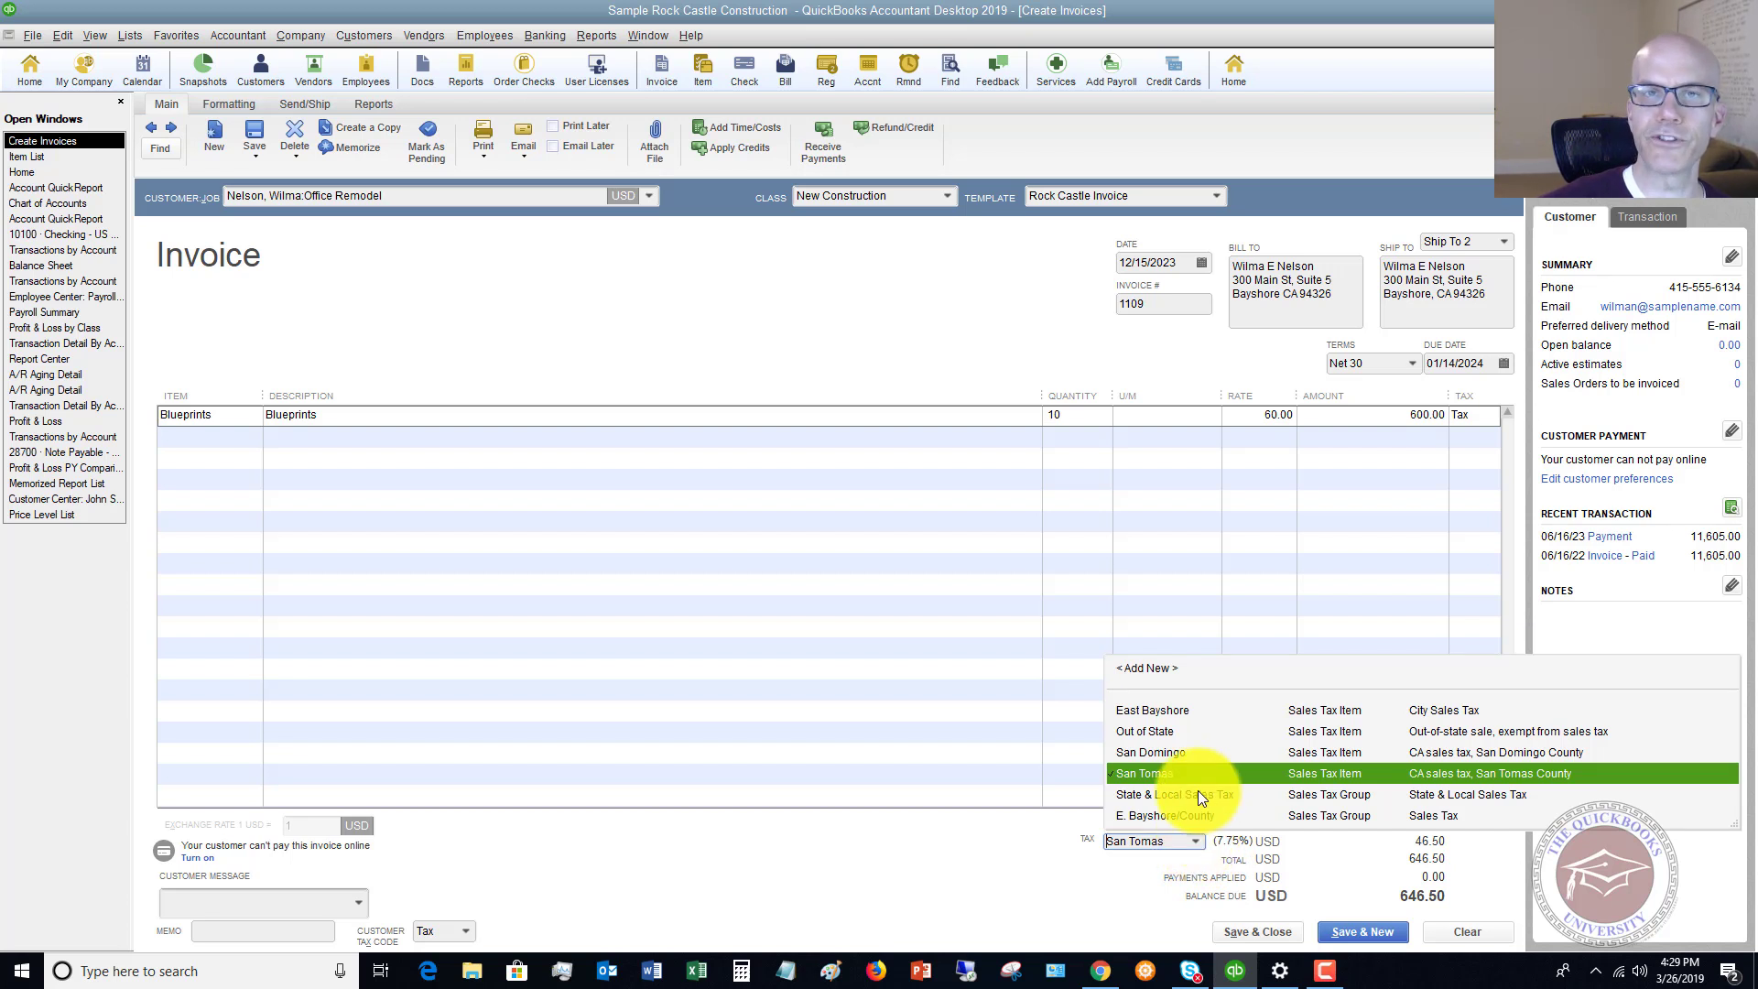
left_click(1198, 794)
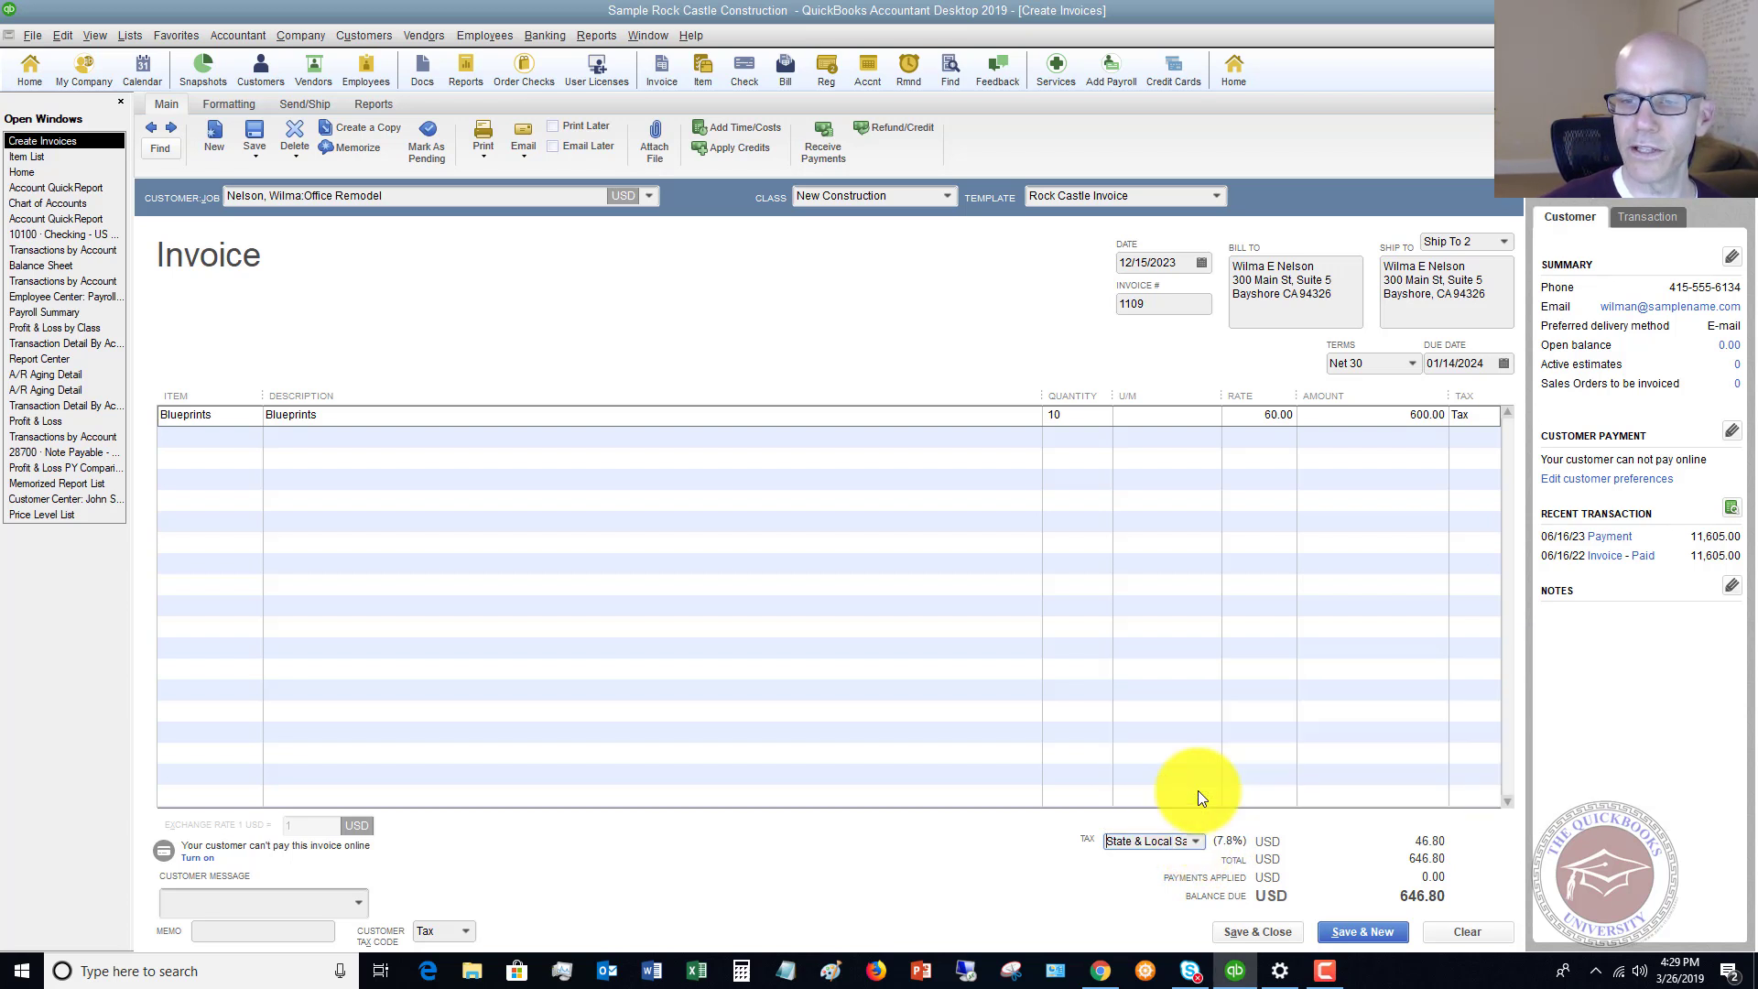